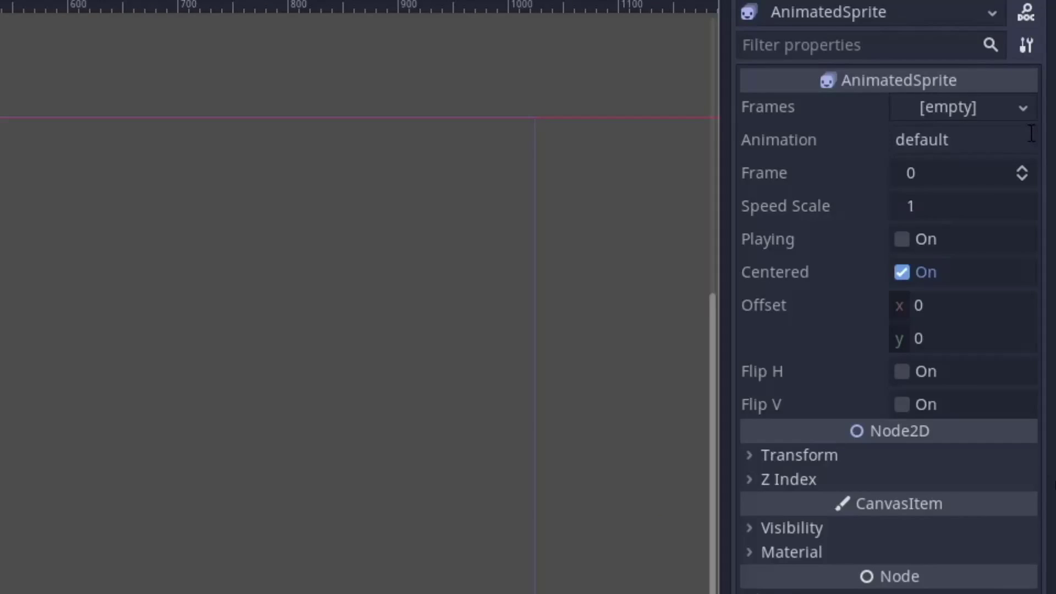
Give the AnimatedSprite a new SpriteFrames resource and rename its default animation to 'my'
{"action": "left_click", "coordinate": [1015, 111]}
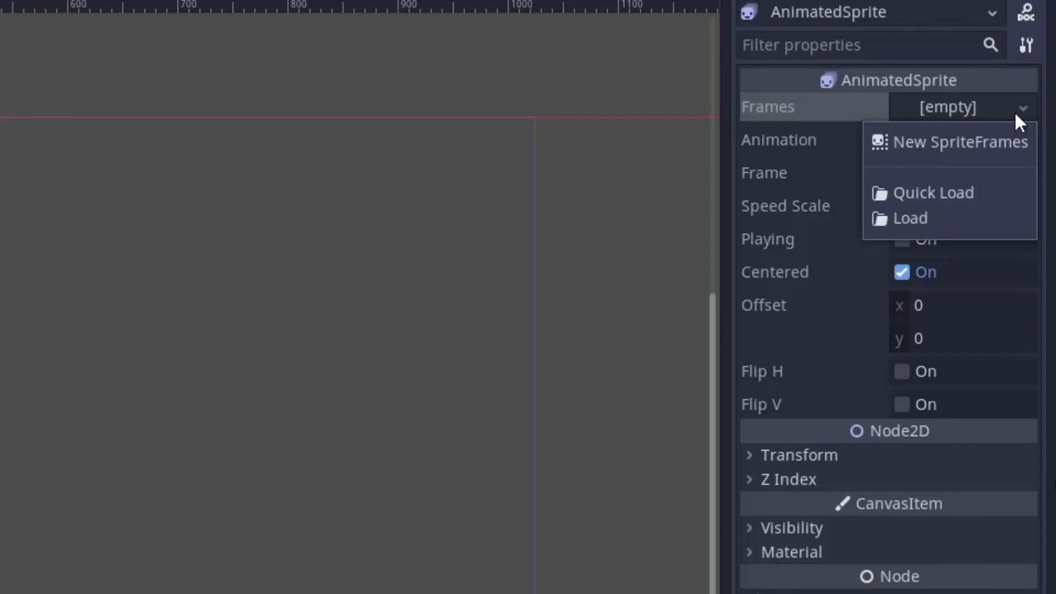
{"action": "left_click", "coordinate": [981, 143]}
{"action": "left_click", "coordinate": [944, 106]}
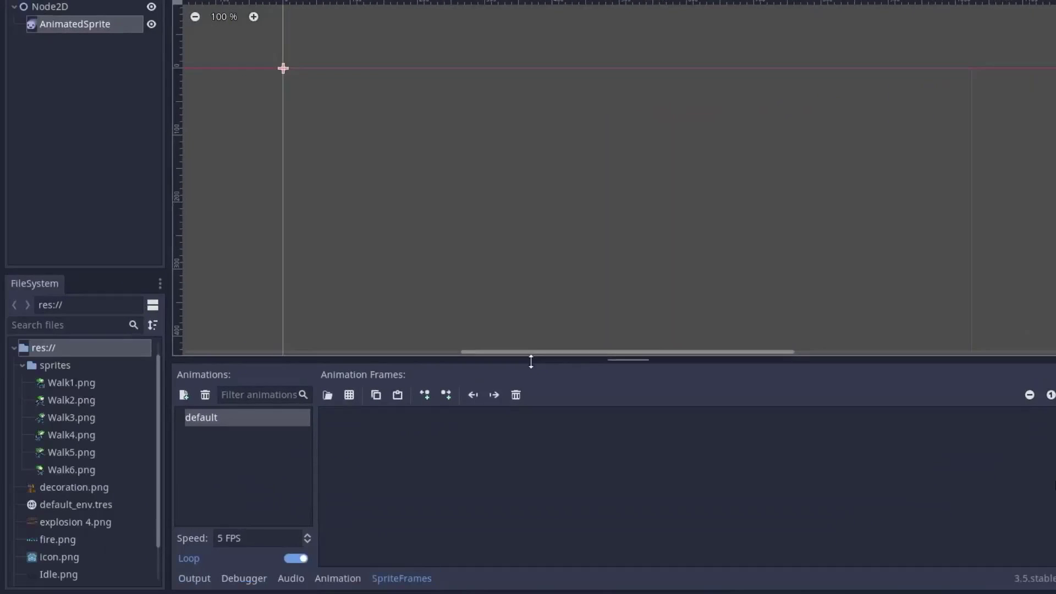
{"action": "left_click_drag", "start_coordinate": [531, 361], "coordinate": [531, 271]}
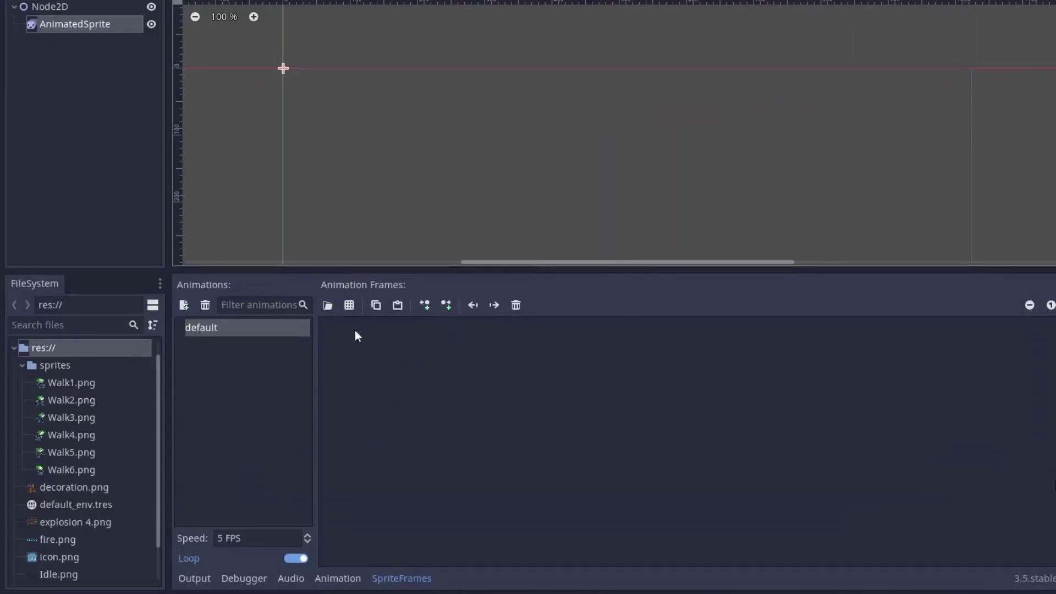
{"action": "double_click", "coordinate": [249, 328]}
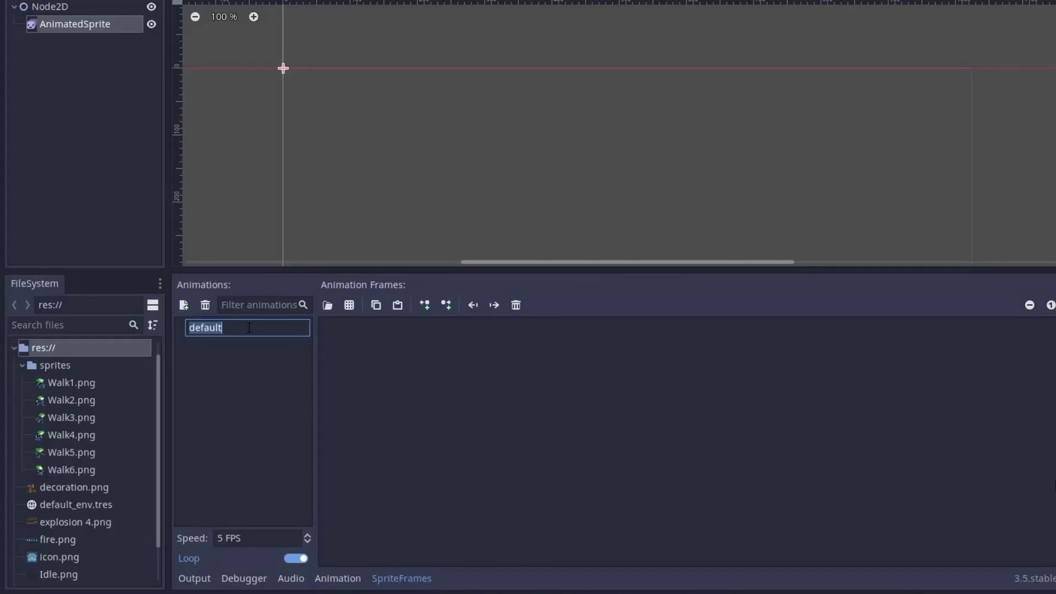
{"action": "type", "text": "my"}
{"action": "key", "text": "Return"}
Add Walk1.png through Walk6.png as the animation's six frames, keeping Walk1 first
{"action": "left_click", "coordinate": [52, 384]}
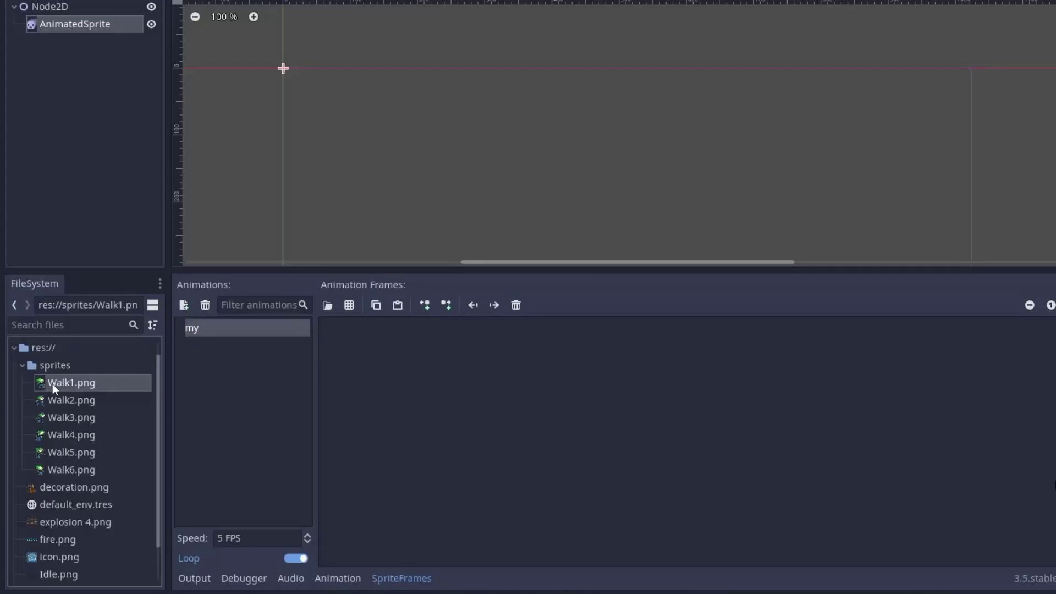
{"action": "left_click", "coordinate": [67, 475], "text": "shift"}
{"action": "left_click_drag", "start_coordinate": [68, 474], "coordinate": [544, 456]}
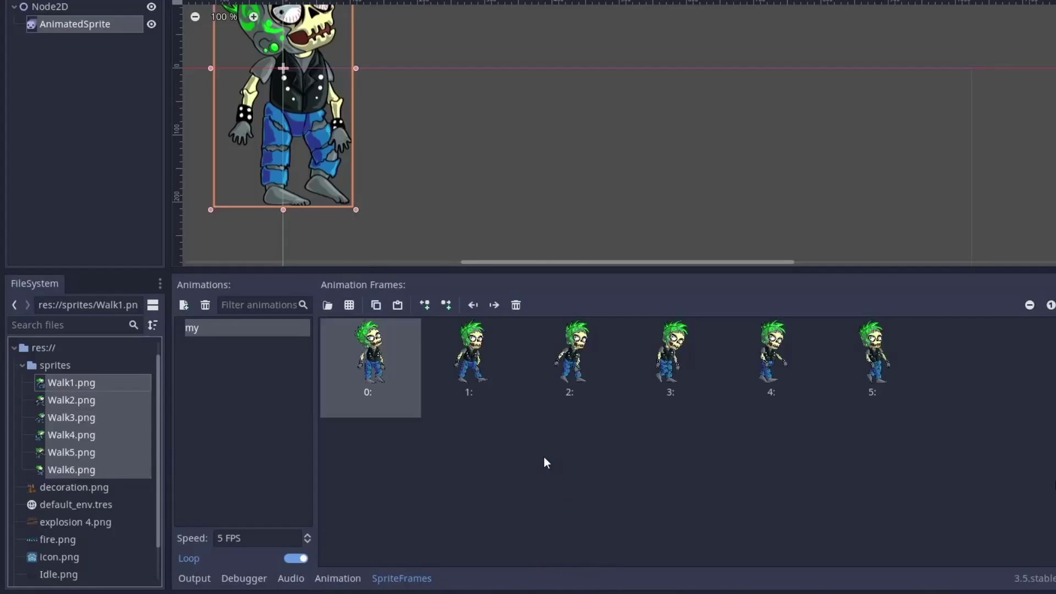
{"action": "left_click", "coordinate": [495, 306]}
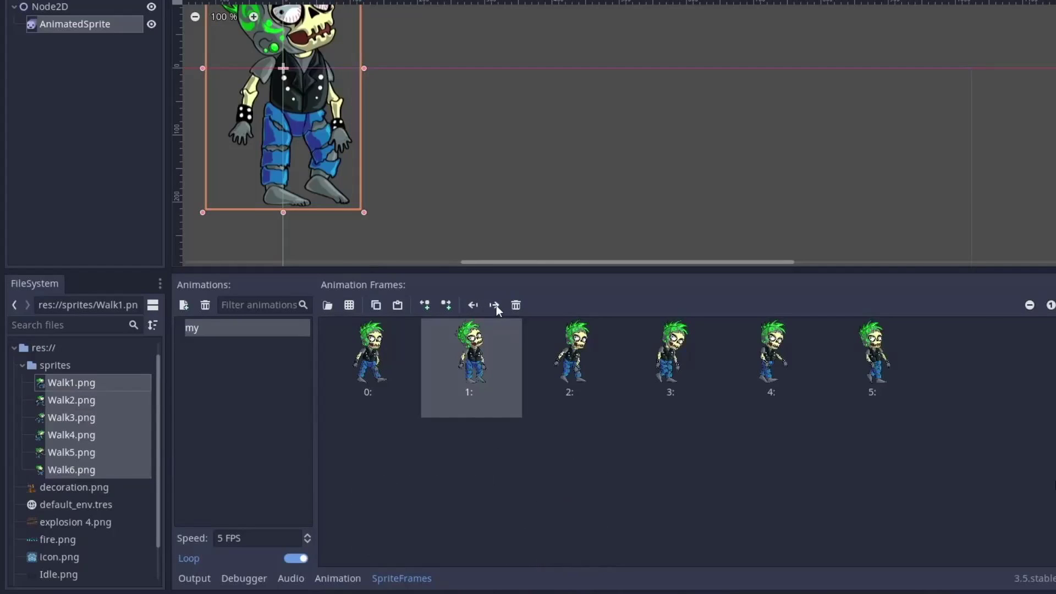
{"action": "left_click", "coordinate": [473, 305]}
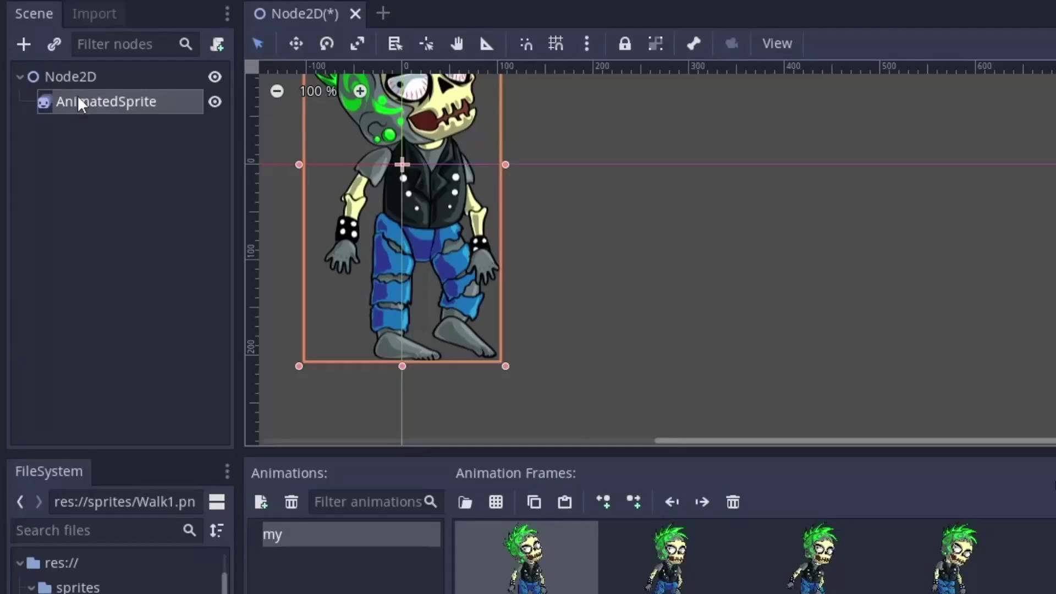
Set the AnimatedSprite's Animation to 'my' and turn on Playing
{"action": "left_click", "coordinate": [79, 101]}
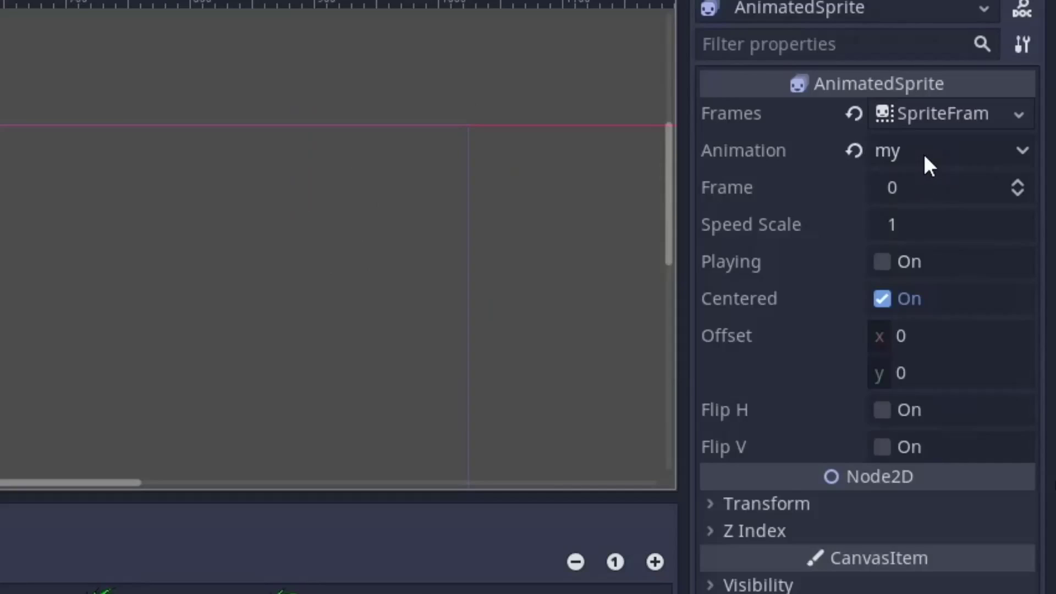
{"action": "left_click", "coordinate": [923, 154]}
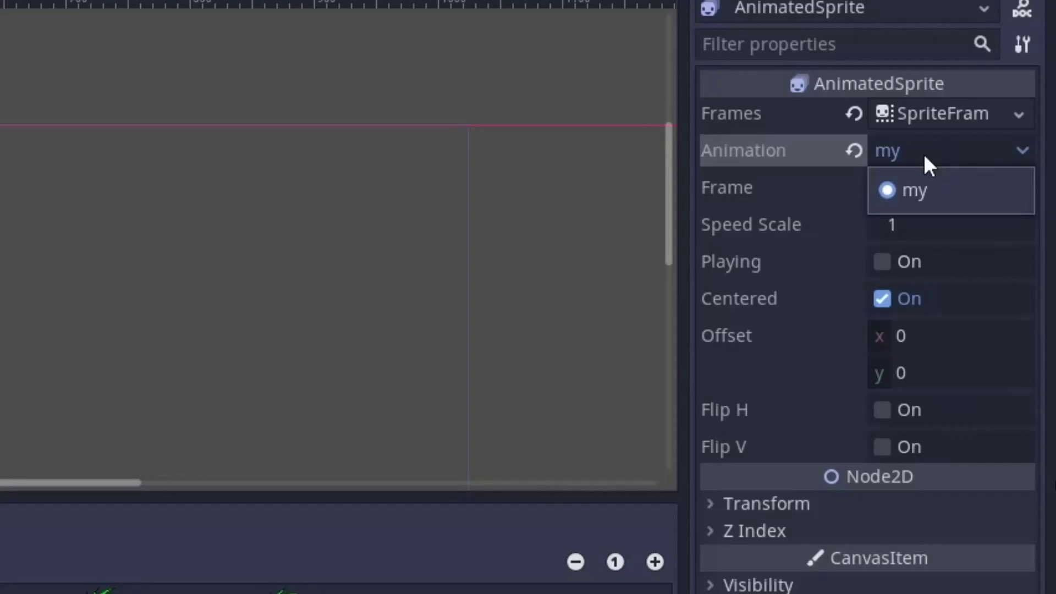
{"action": "left_click", "coordinate": [922, 190]}
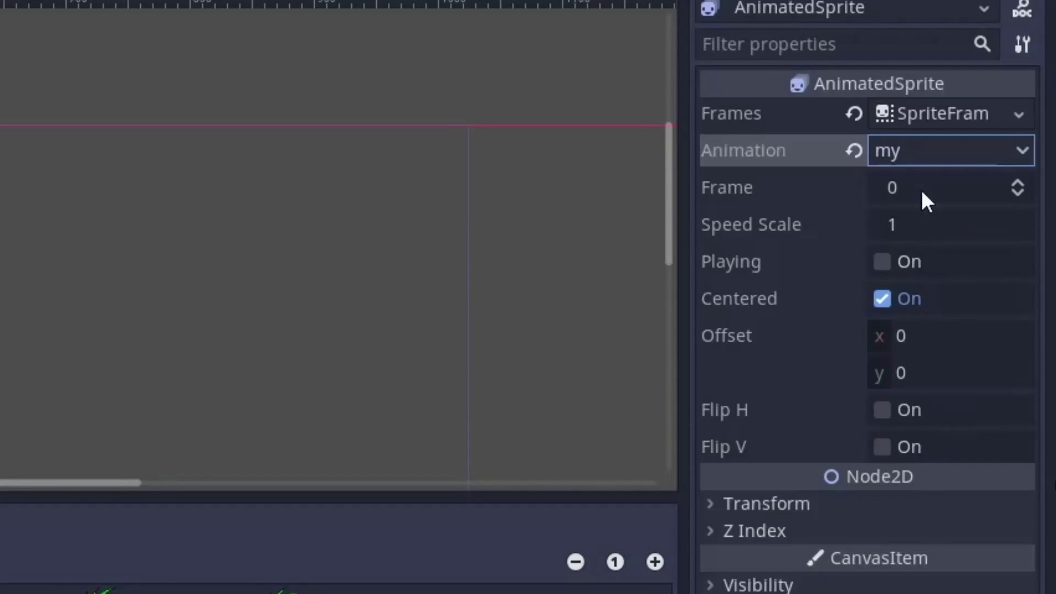
{"action": "left_click", "coordinate": [893, 263]}
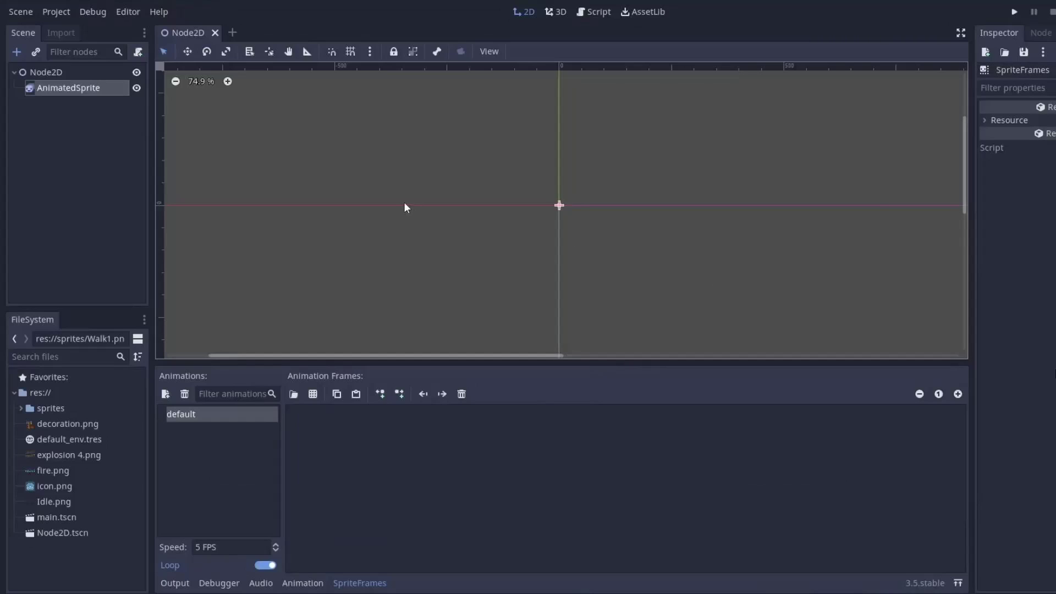
Reselect the AnimatedSprite and start adding frames from a sprite sheet
{"action": "left_click", "coordinate": [402, 202]}
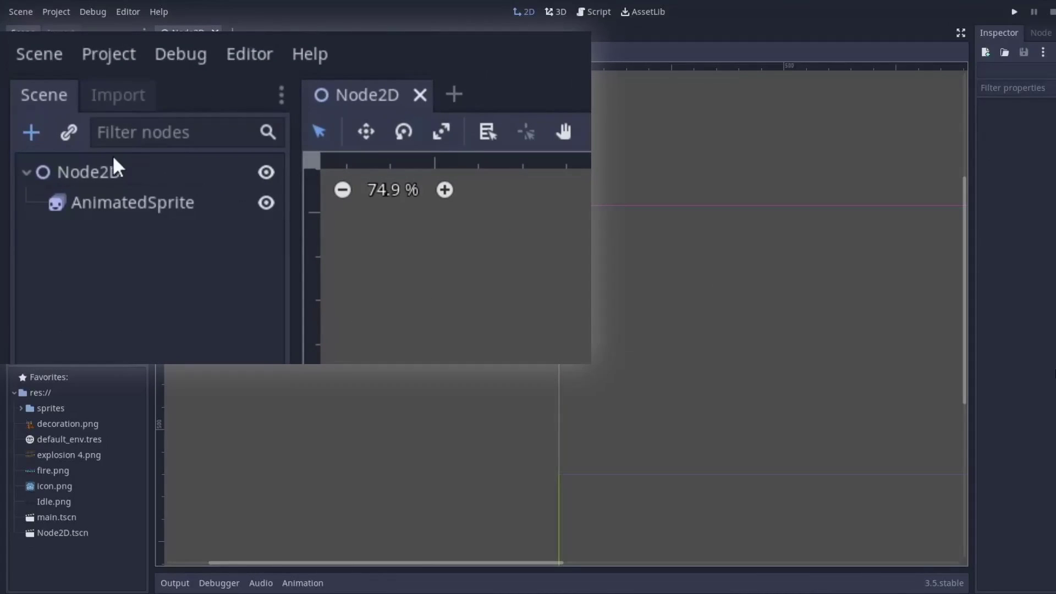
{"action": "left_click", "coordinate": [77, 89]}
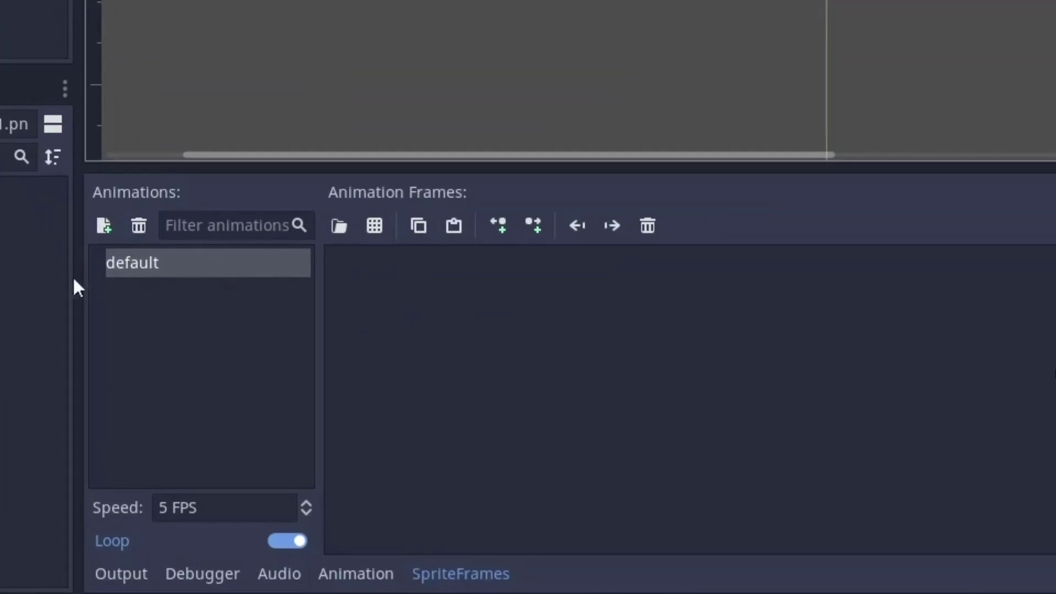
{"action": "left_click", "coordinate": [385, 224]}
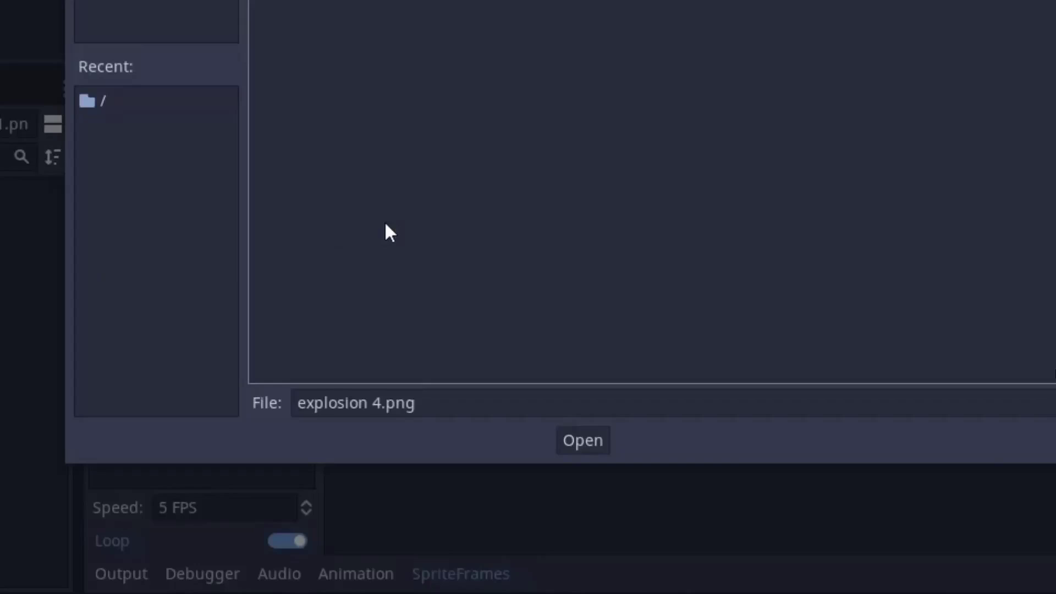
Load explosion 4.png and slice it into 8 horizontal by 8 vertical frames
{"action": "double_click", "coordinate": [414, 153]}
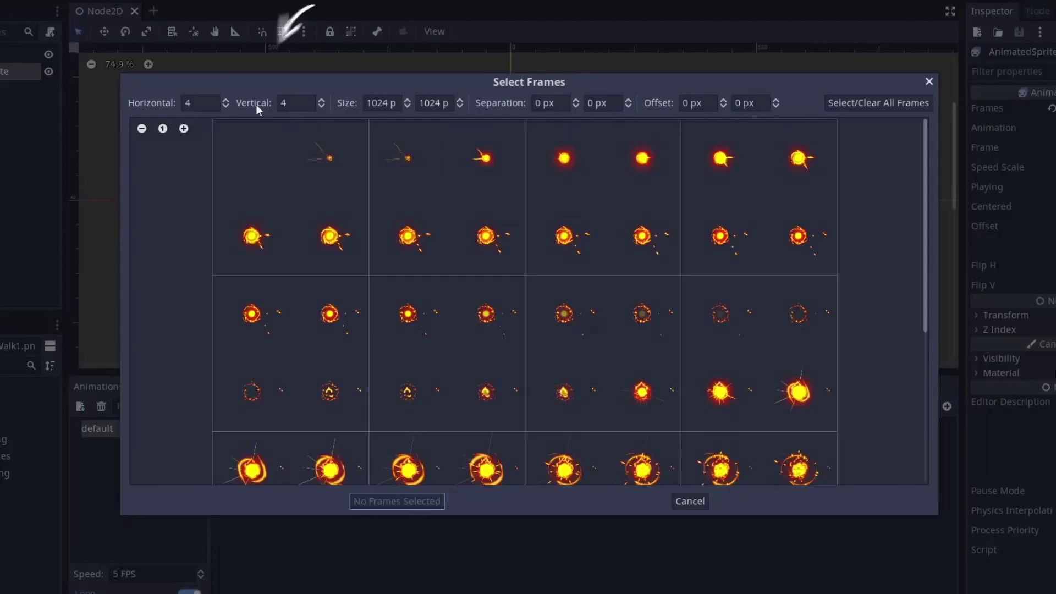
{"action": "left_click", "coordinate": [204, 102]}
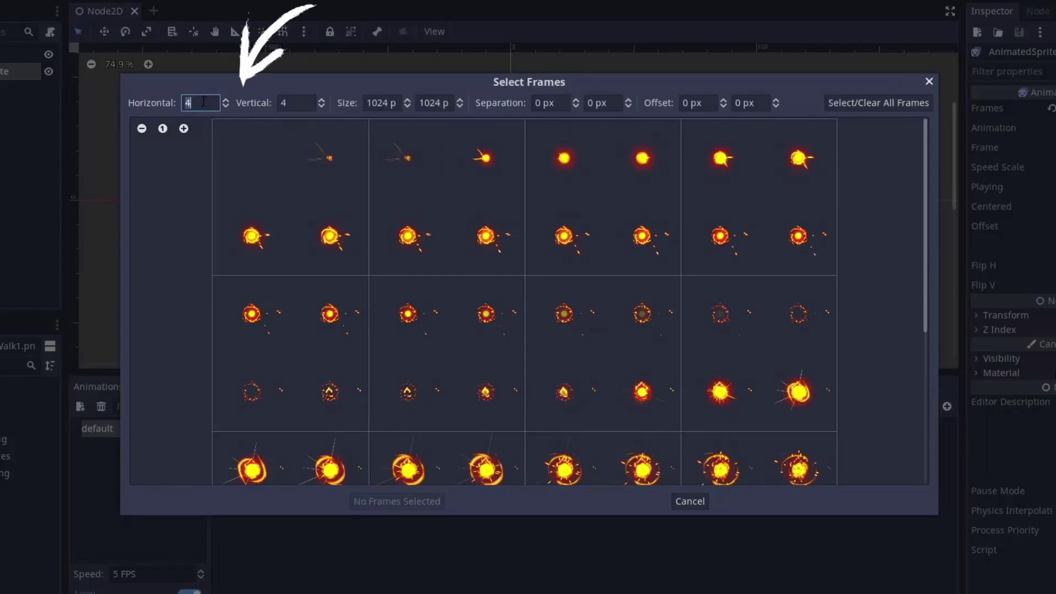
{"action": "type", "text": "8"}
{"action": "left_click", "coordinate": [281, 103]}
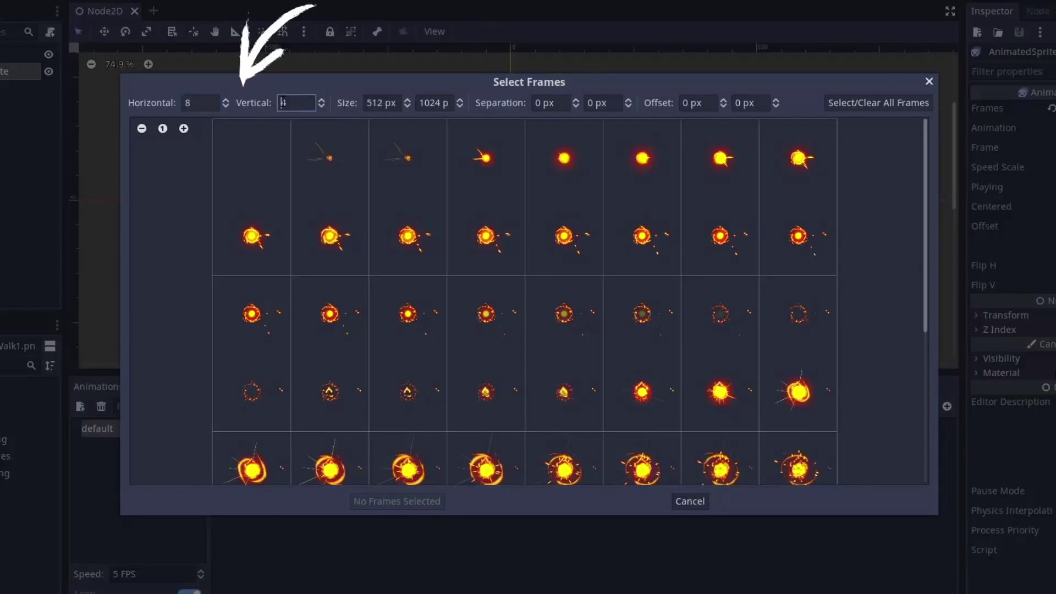
{"action": "type", "text": "8"}
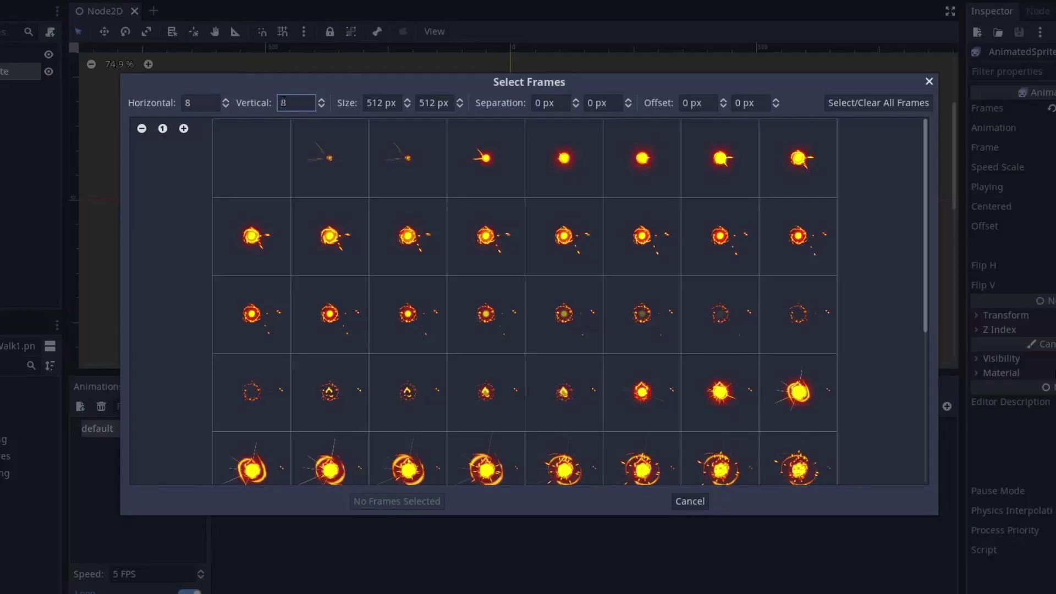
{"action": "scroll", "coordinate": [487, 283], "scroll_direction": "down", "scroll_amount": 3}
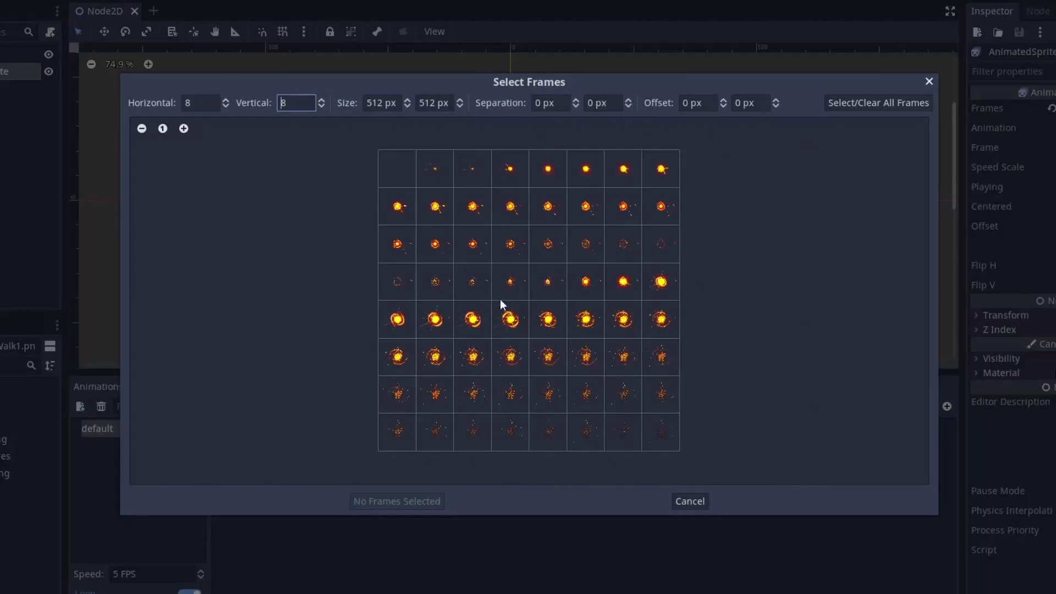
Select all 64 explosion frames and add them to the default animation
{"action": "left_click", "coordinate": [476, 283]}
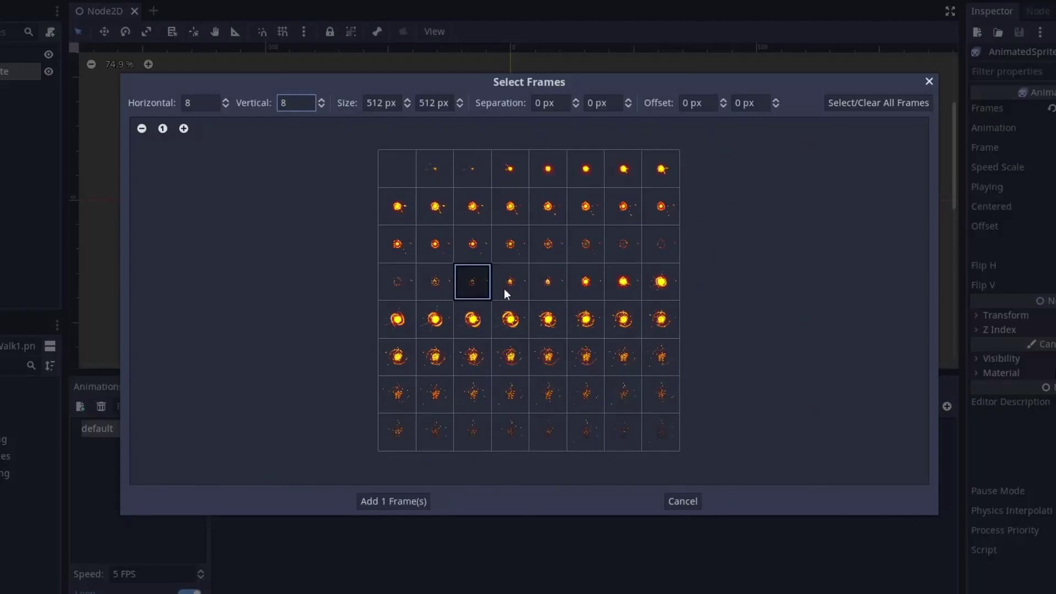
{"action": "left_click", "coordinate": [540, 303]}
{"action": "left_click", "coordinate": [616, 423]}
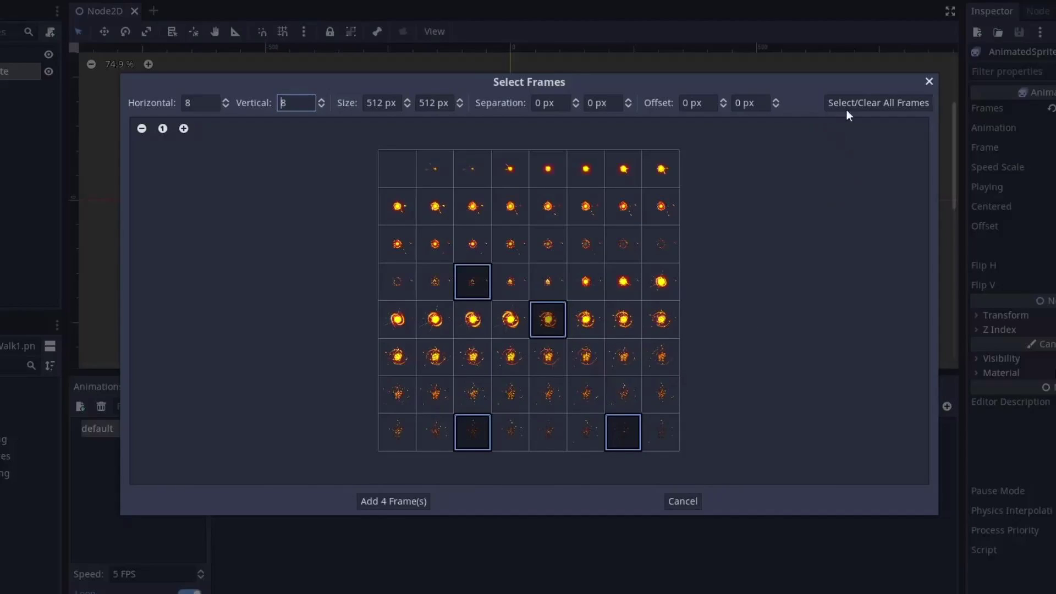
{"action": "left_click", "coordinate": [861, 108]}
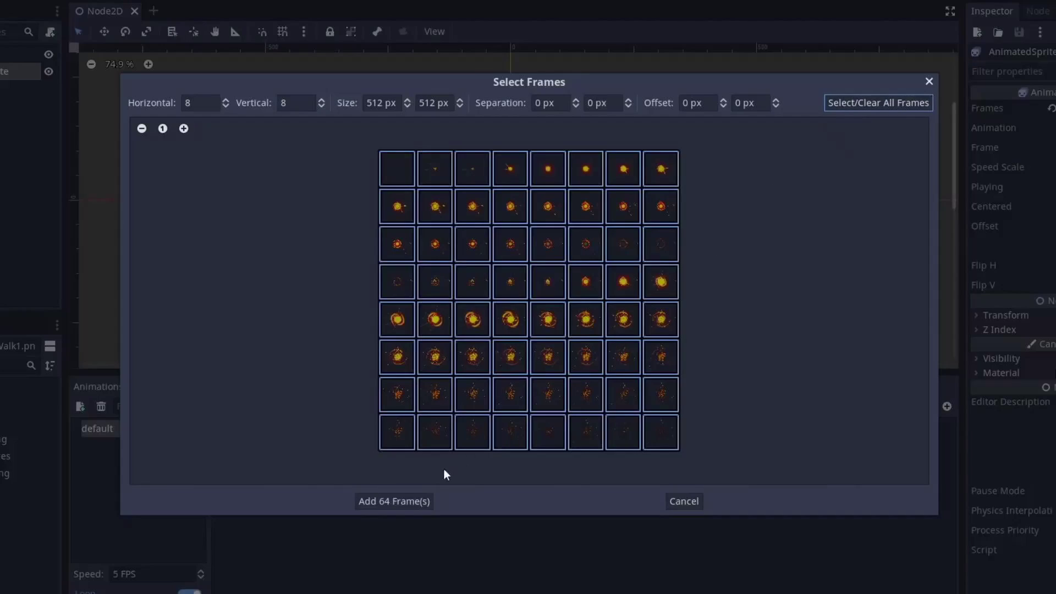
{"action": "left_click", "coordinate": [409, 500]}
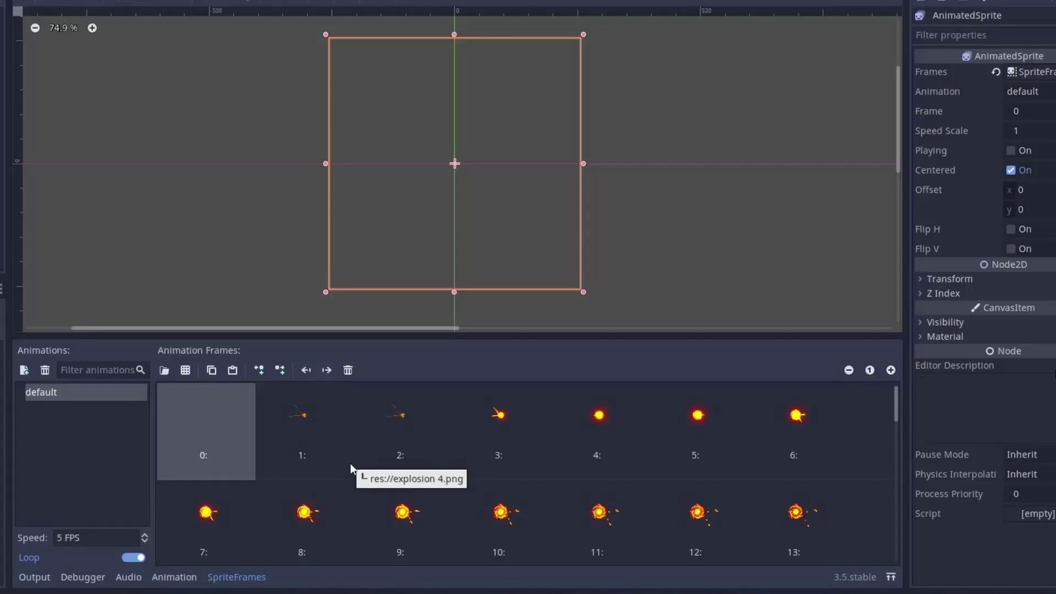
Set the explosion animation to 10 FPS with speed scale 2 and start it playing
{"action": "double_click", "coordinate": [61, 538]}
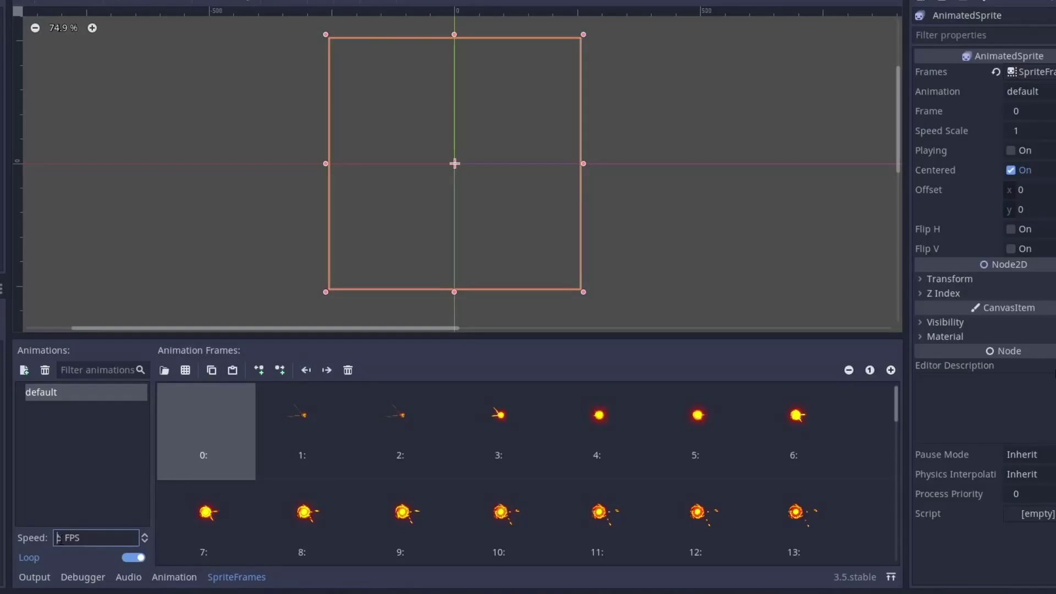
{"action": "type", "text": "10"}
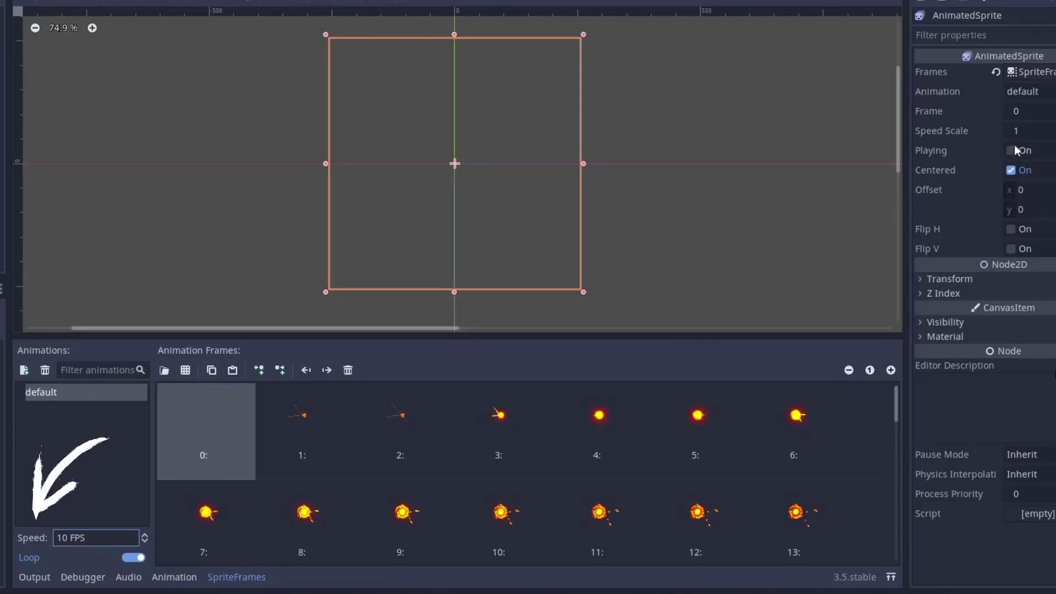
{"action": "left_click", "coordinate": [1029, 130]}
{"action": "type", "text": "2"}
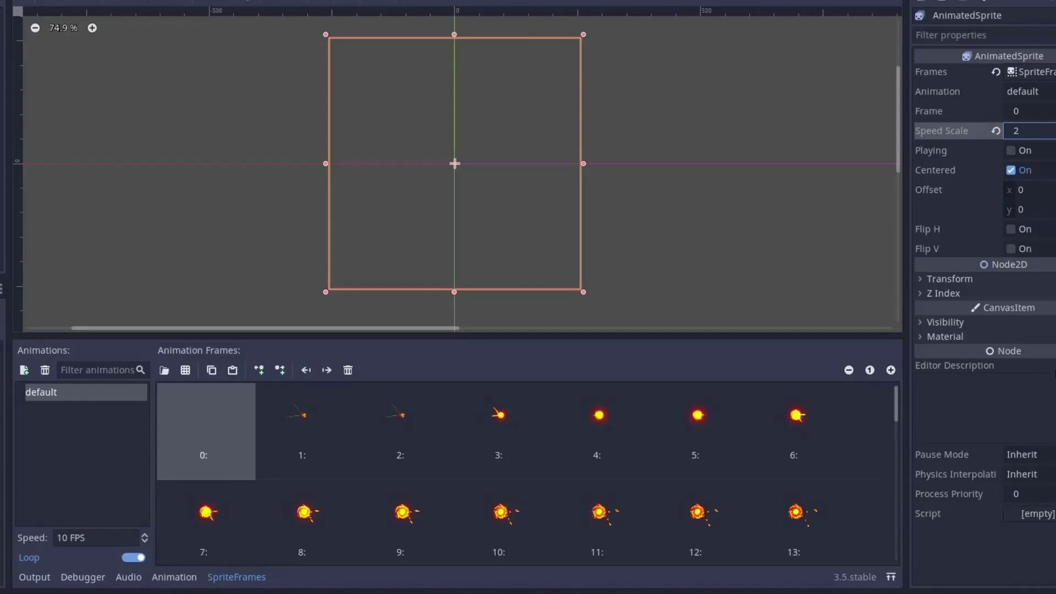
{"action": "left_click", "coordinate": [1010, 151]}
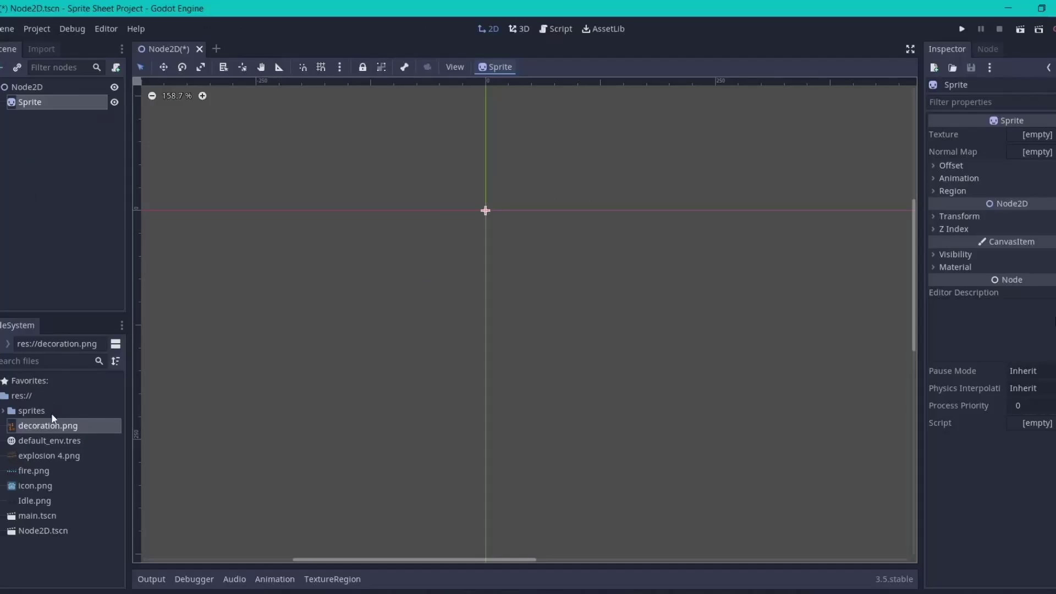
Assign decoration.png as the Sprite's texture and enable Region
{"action": "left_click_drag", "start_coordinate": [178, 593], "coordinate": [1055, 502]}
{"action": "left_click_drag", "start_coordinate": [1052, 140], "coordinate": [1040, 138]}
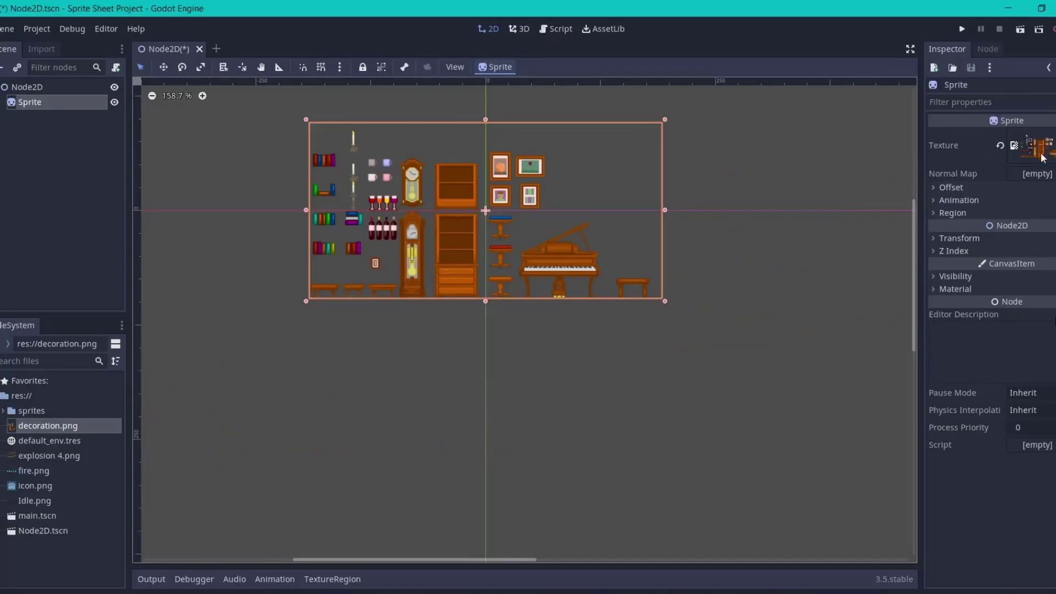
{"action": "left_click", "coordinate": [970, 213]}
{"action": "left_click", "coordinate": [1016, 227]}
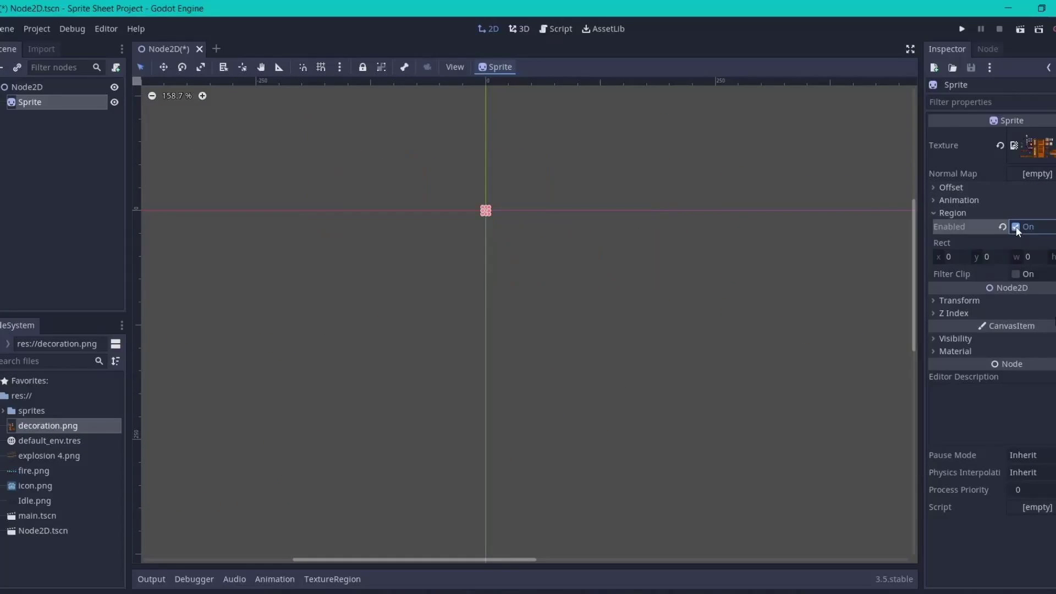
Set the texture region editor's snap mode to Auto Slice
{"action": "left_click", "coordinate": [332, 579]}
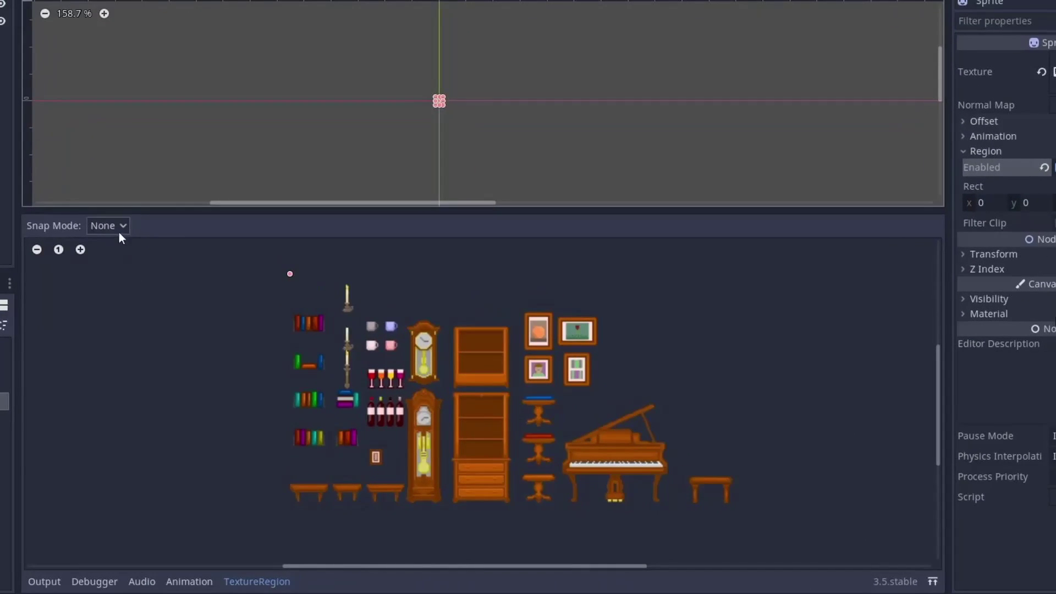
{"action": "left_click", "coordinate": [120, 236]}
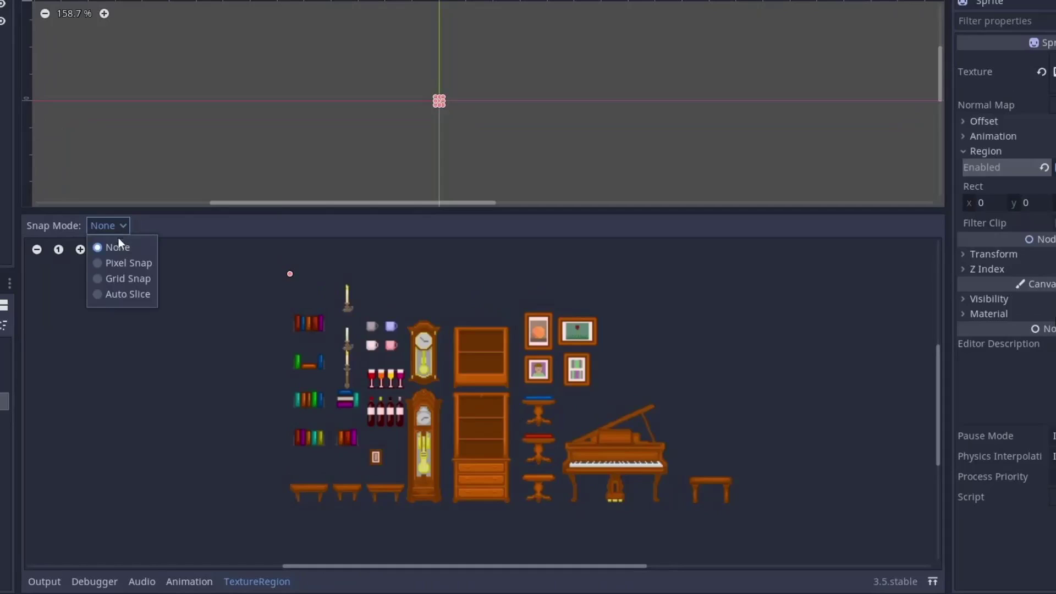
{"action": "left_click", "coordinate": [121, 296]}
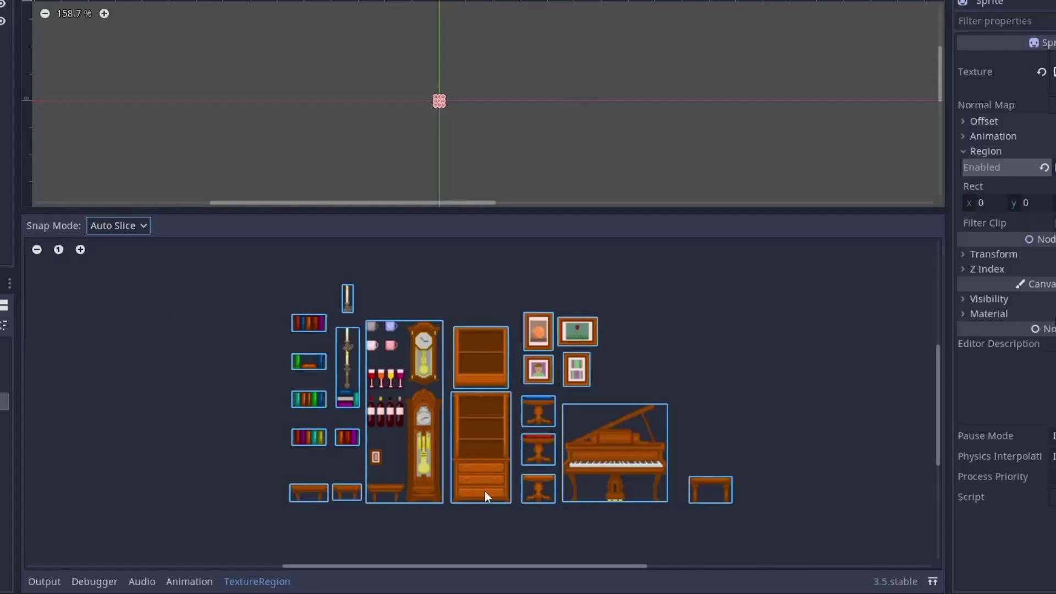
Preview several slices, then set the region to the tall cups, bottles and clocks slice
{"action": "left_click", "coordinate": [538, 417]}
{"action": "left_click", "coordinate": [536, 463]}
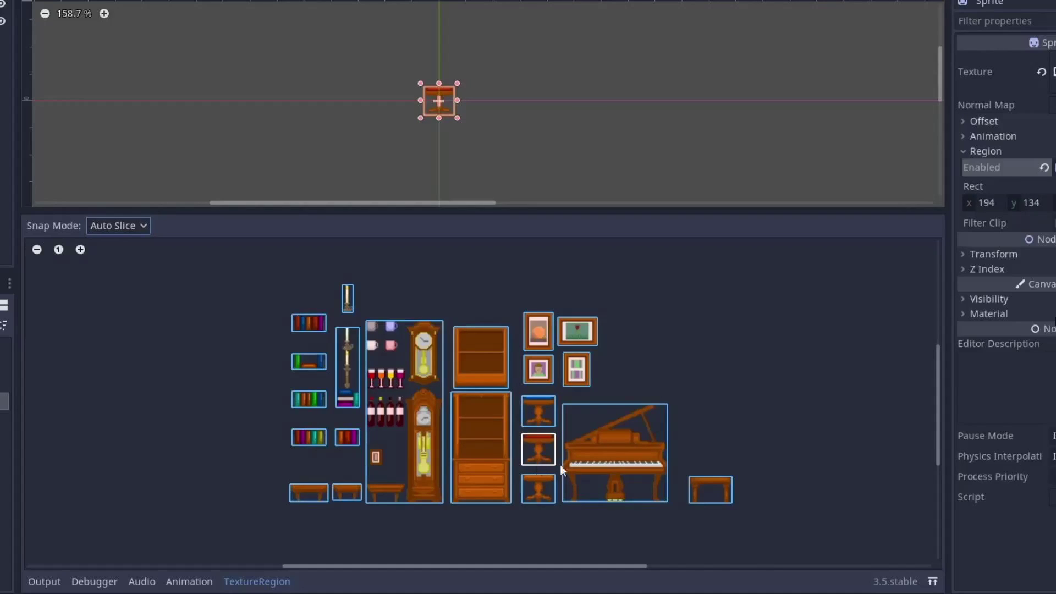
{"action": "left_click", "coordinate": [663, 469]}
{"action": "left_click", "coordinate": [693, 483]}
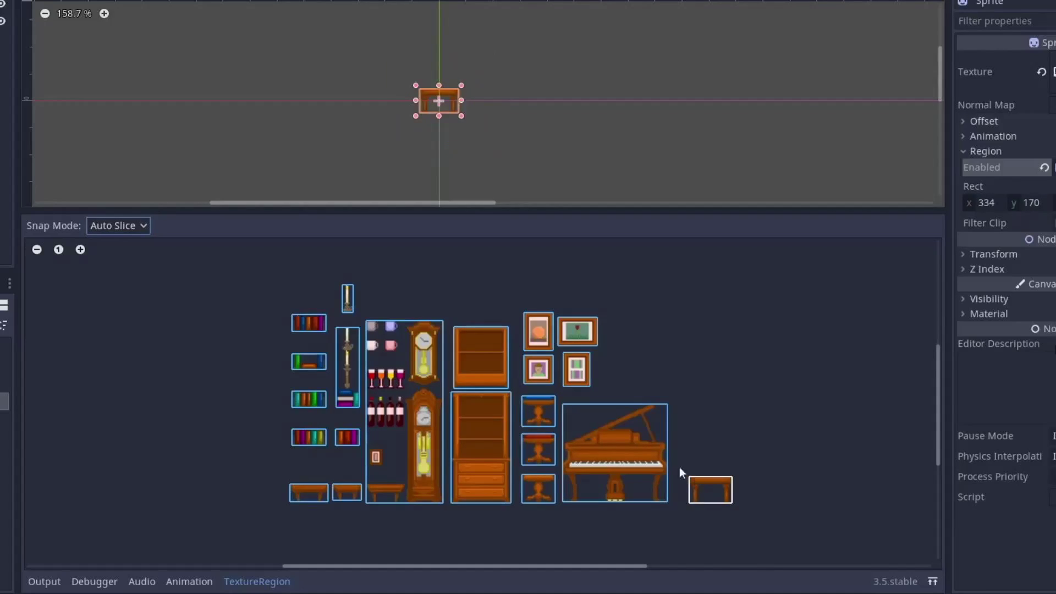
{"action": "left_click", "coordinate": [565, 329]}
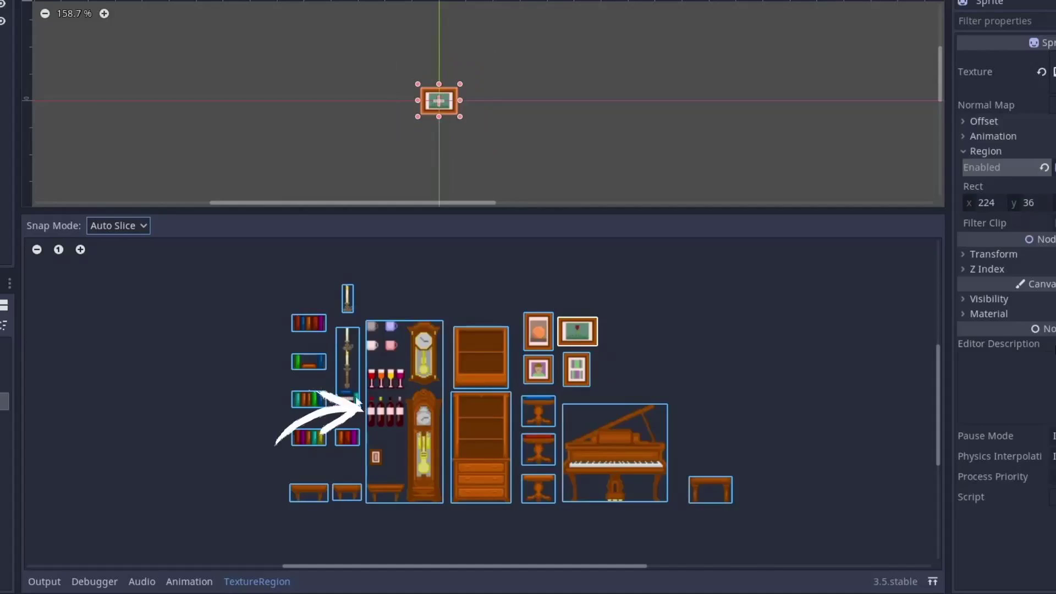
{"action": "left_click", "coordinate": [403, 418]}
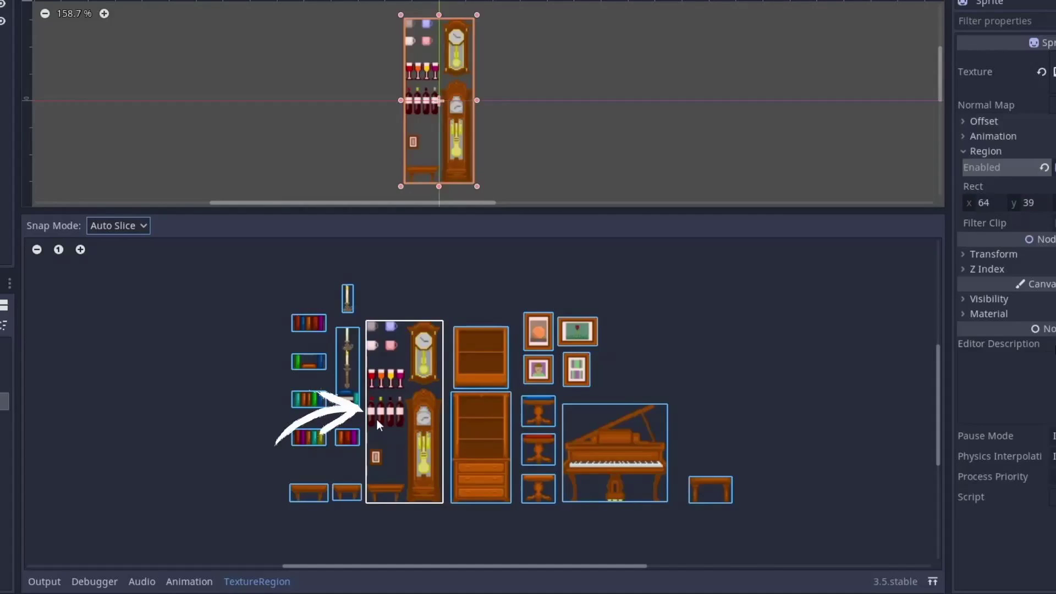
With Pixel Snap, draw a region around the wine bottles and set its width to 37
{"action": "left_click", "coordinate": [142, 225]}
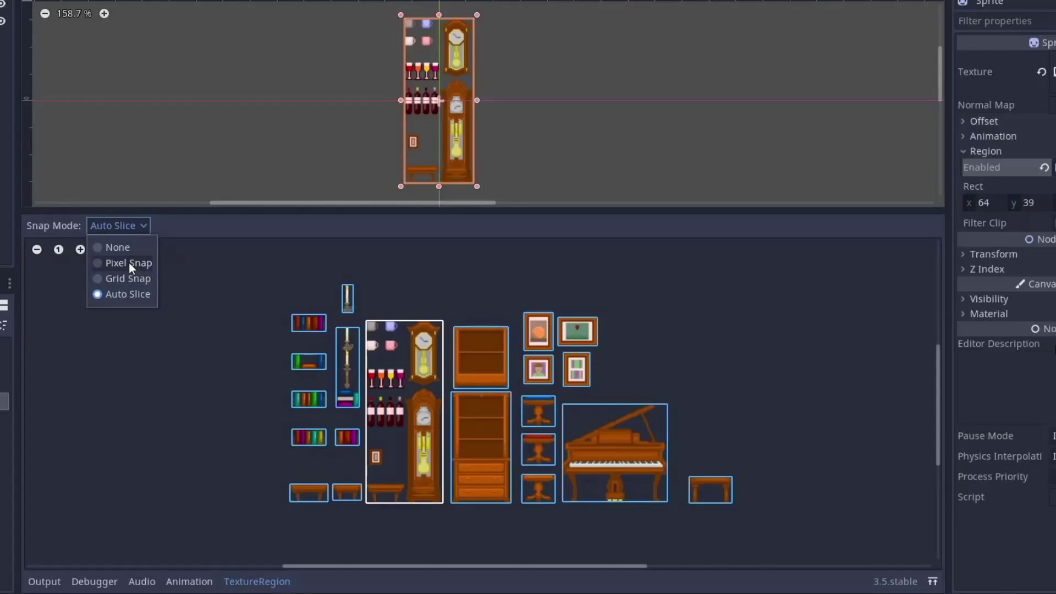
{"action": "left_click", "coordinate": [129, 263]}
{"action": "left_click_drag", "start_coordinate": [355, 338], "coordinate": [407, 427]}
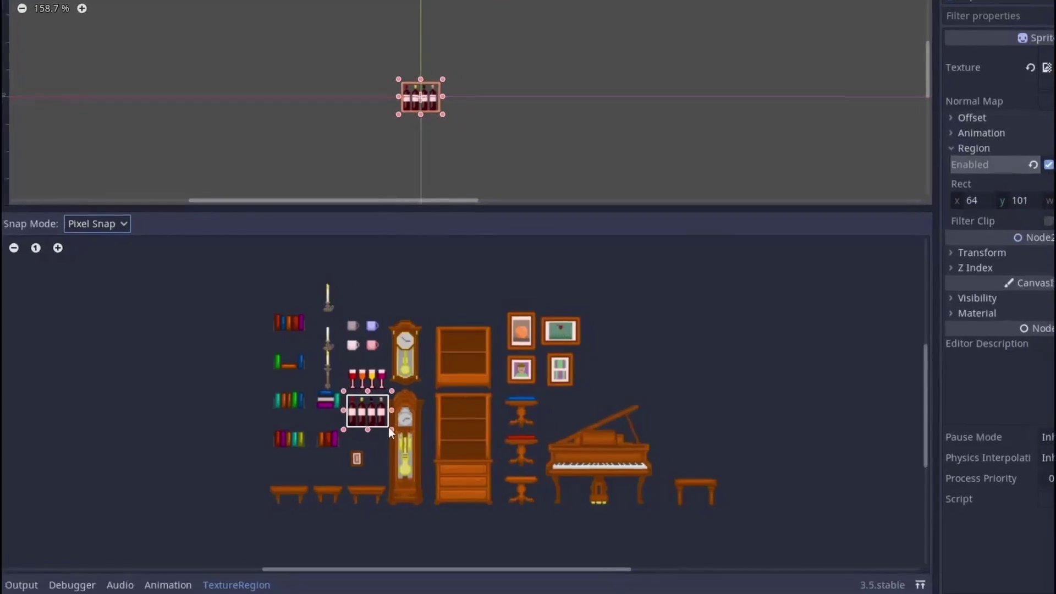
{"action": "left_click", "coordinate": [1023, 187]}
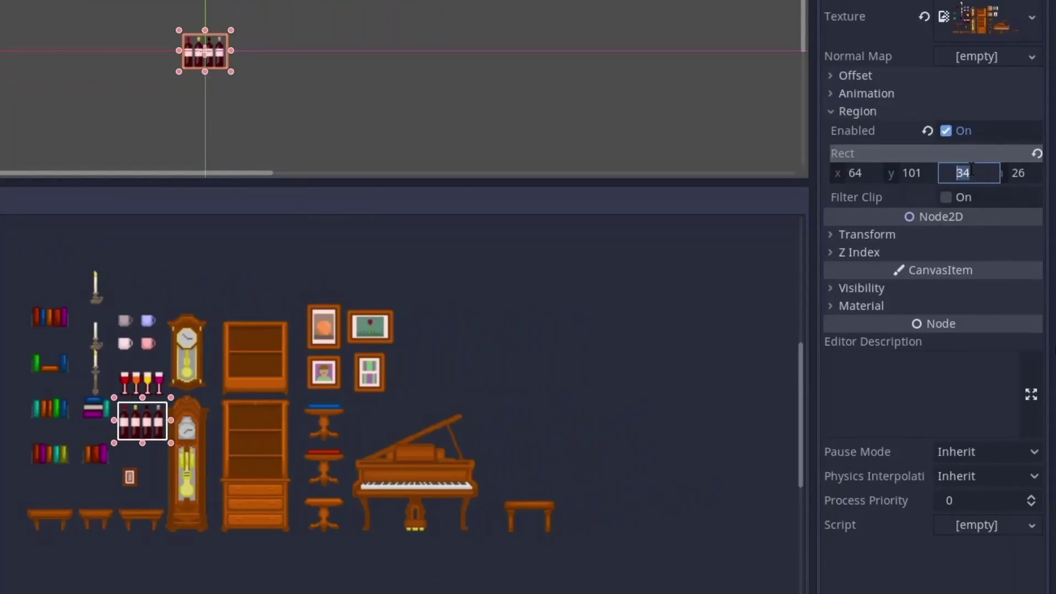
{"action": "type", "text": "37"}
{"action": "key", "text": "Return"}
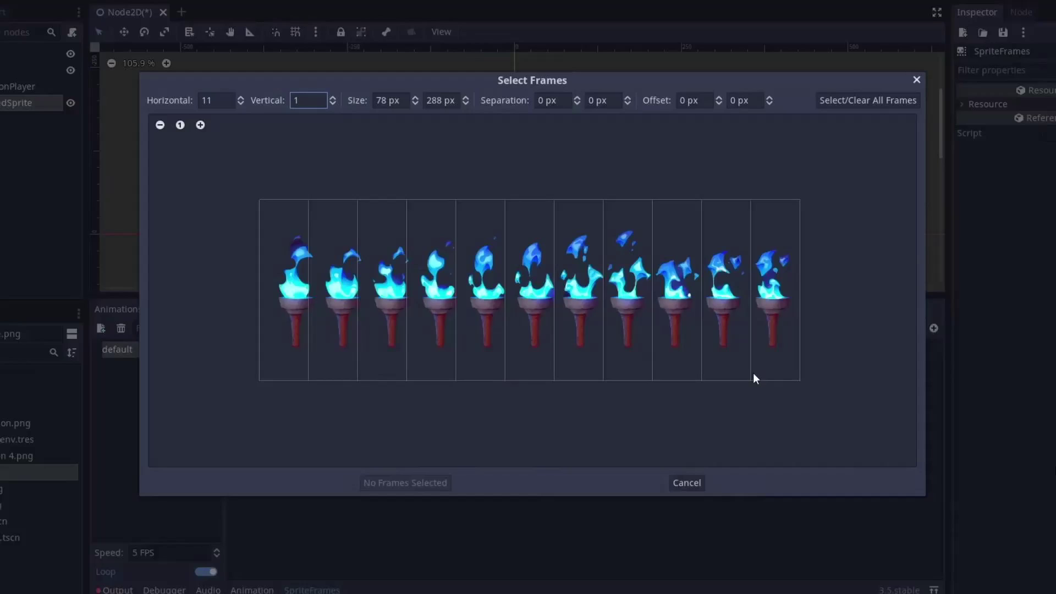
Select the tenth and fifth torch frames in the fire sheet frame picker
{"action": "left_click", "coordinate": [745, 288]}
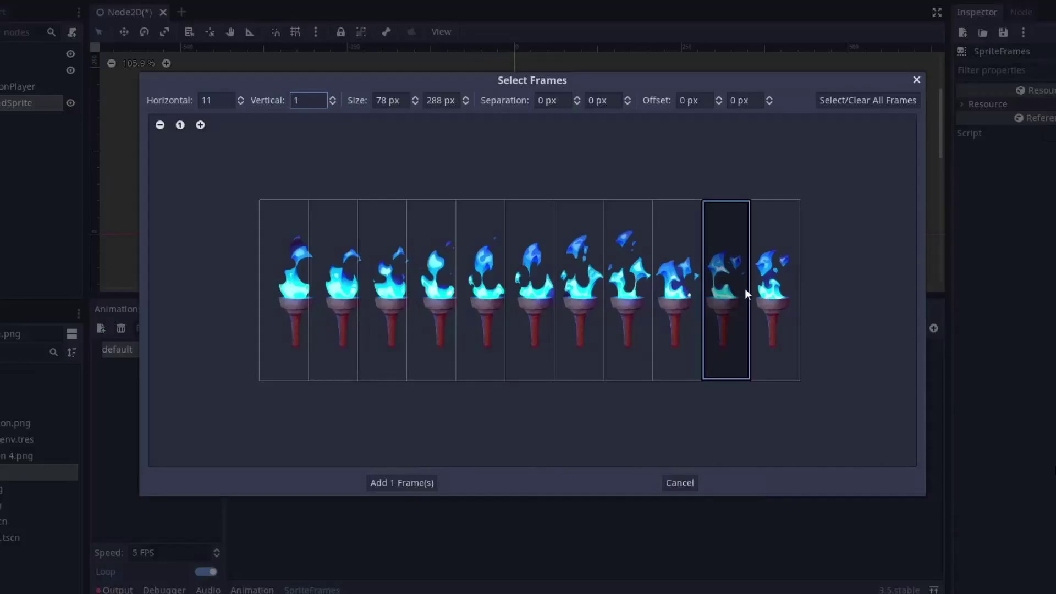
{"action": "left_click", "coordinate": [480, 336]}
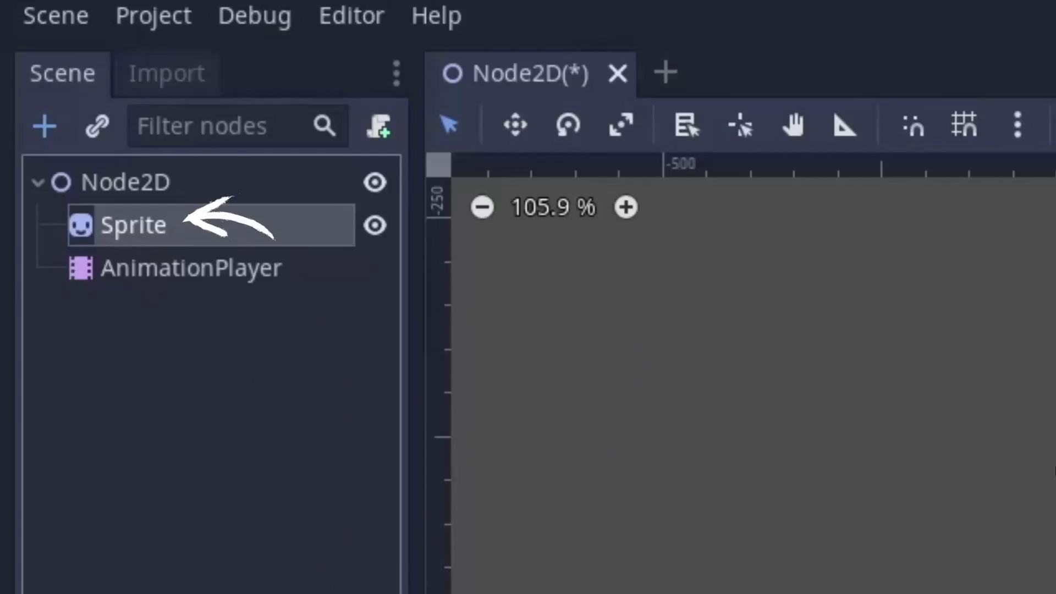
Assign fire.png as the Sprite's texture and set Hframes to 11
{"action": "left_click_drag", "start_coordinate": [28, 466], "coordinate": [1034, 132]}
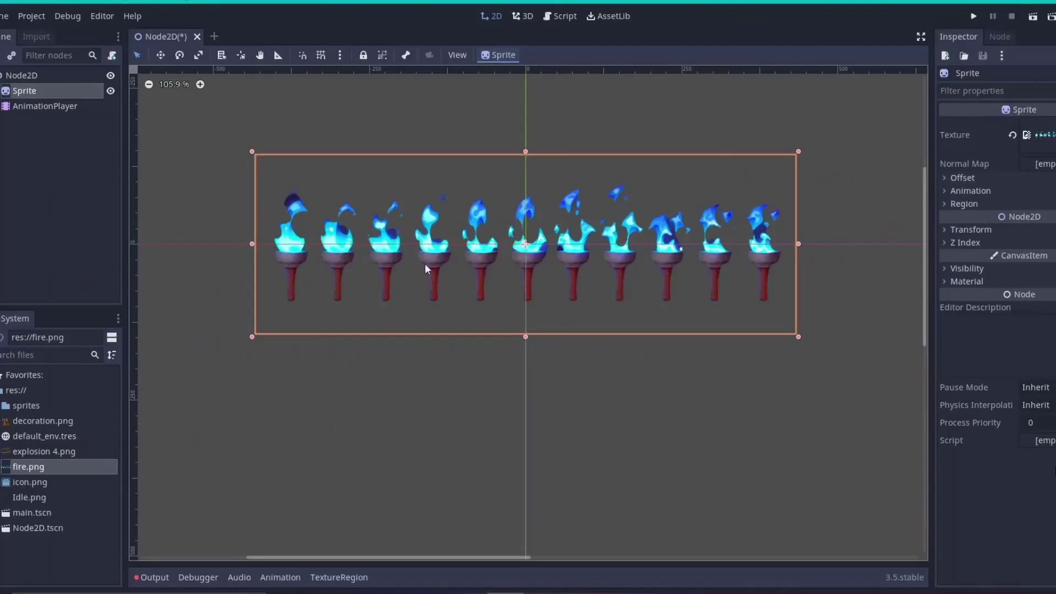
{"action": "left_click", "coordinate": [973, 192]}
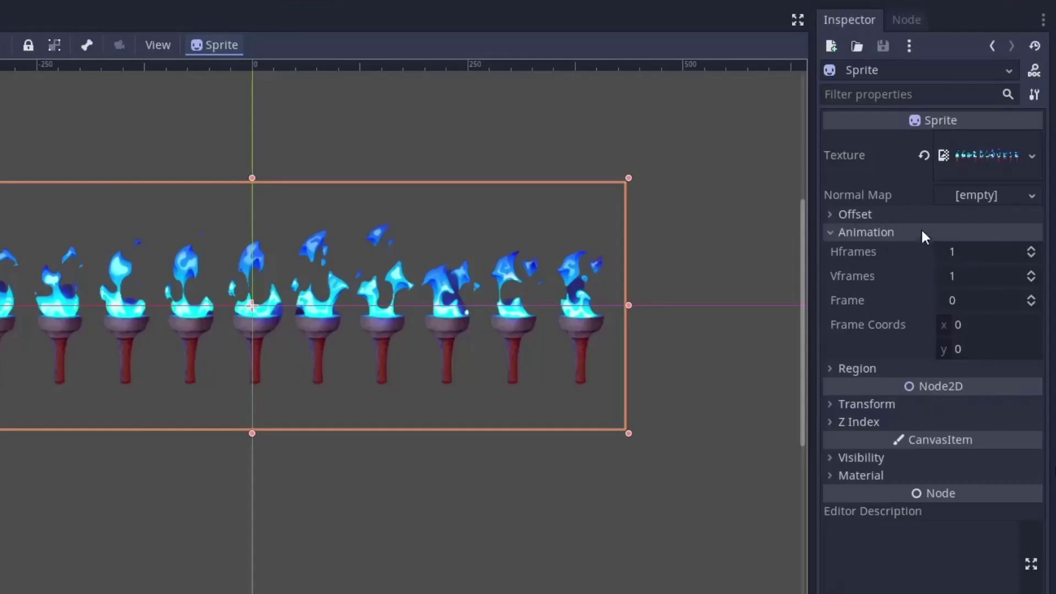
{"action": "left_click", "coordinate": [957, 252]}
{"action": "type", "text": "11"}
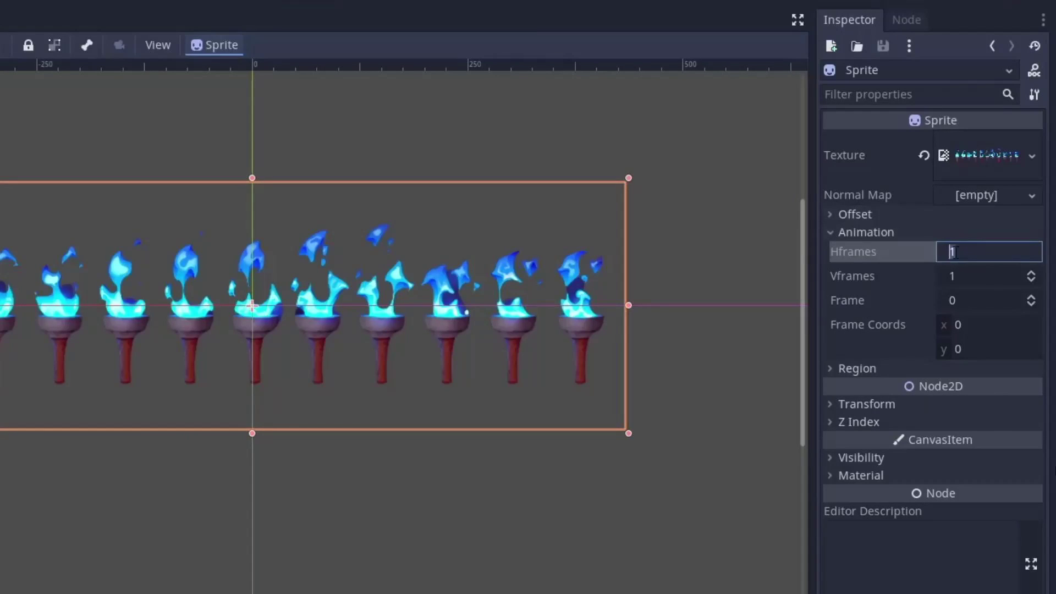
{"action": "key", "text": "Return"}
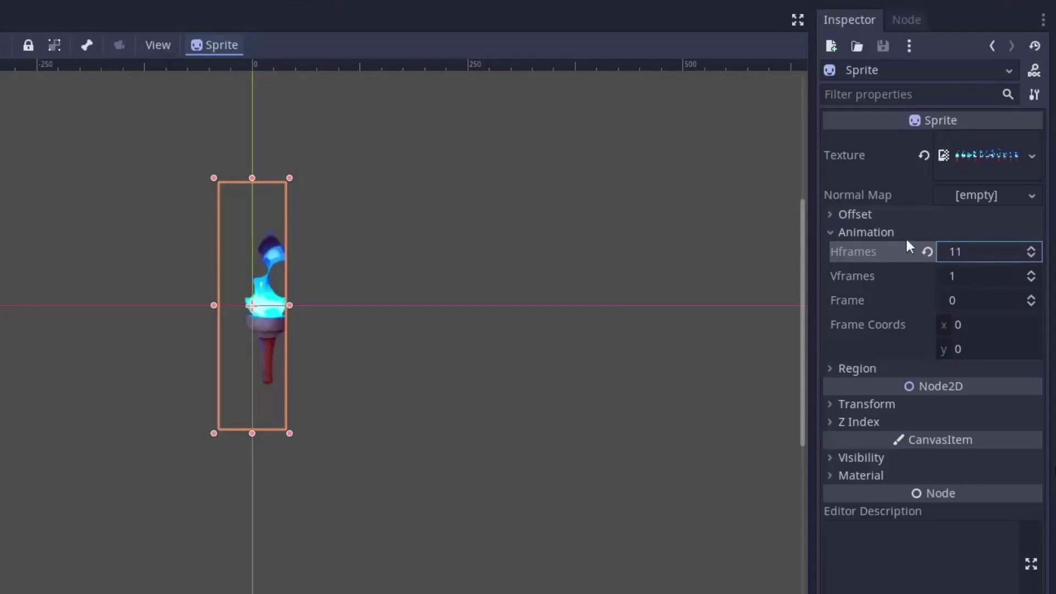
Collapse the Animation section and enable Region on the Sprite
{"action": "left_click", "coordinate": [879, 231]}
{"action": "left_click", "coordinate": [858, 251]}
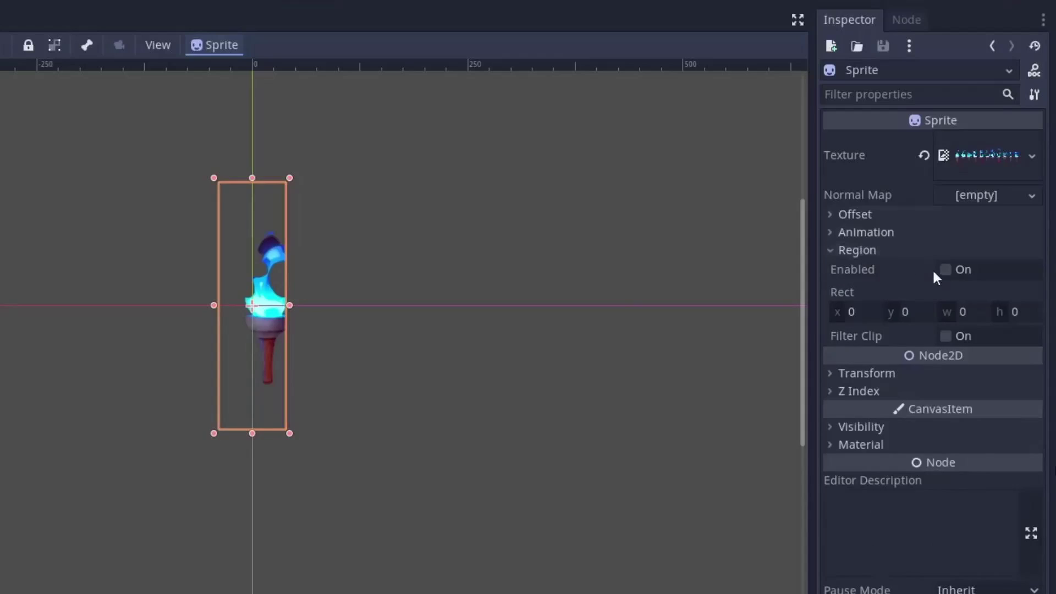
{"action": "left_click", "coordinate": [942, 269]}
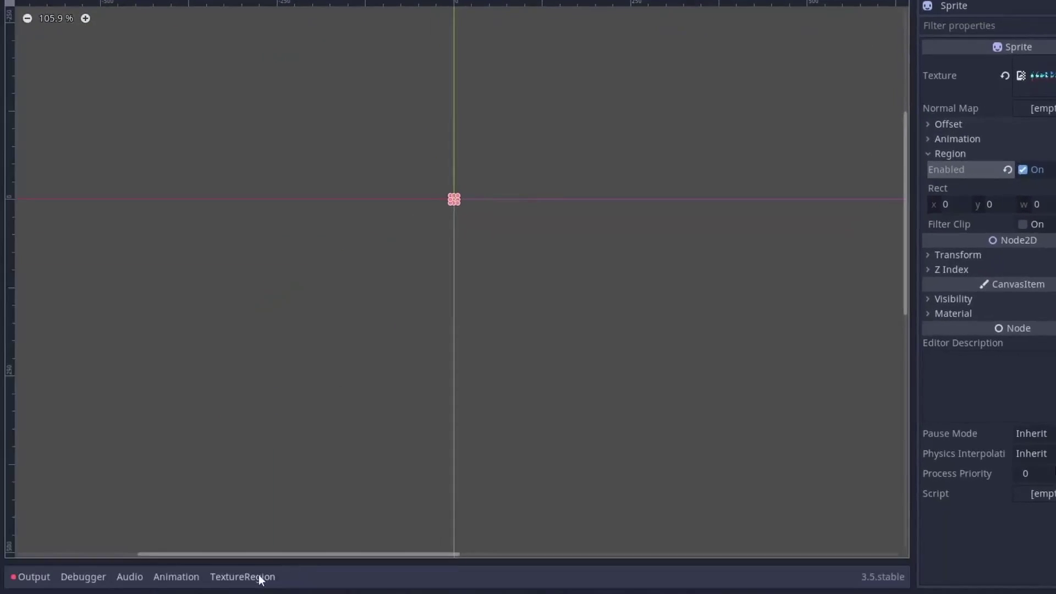
Frame the torch strip in the TextureRegion editor at x 20, y 40, width 830
{"action": "left_click", "coordinate": [259, 576]}
{"action": "left_click_drag", "start_coordinate": [148, 347], "coordinate": [709, 477]}
{"action": "left_click_drag", "start_coordinate": [145, 411], "coordinate": [152, 411]}
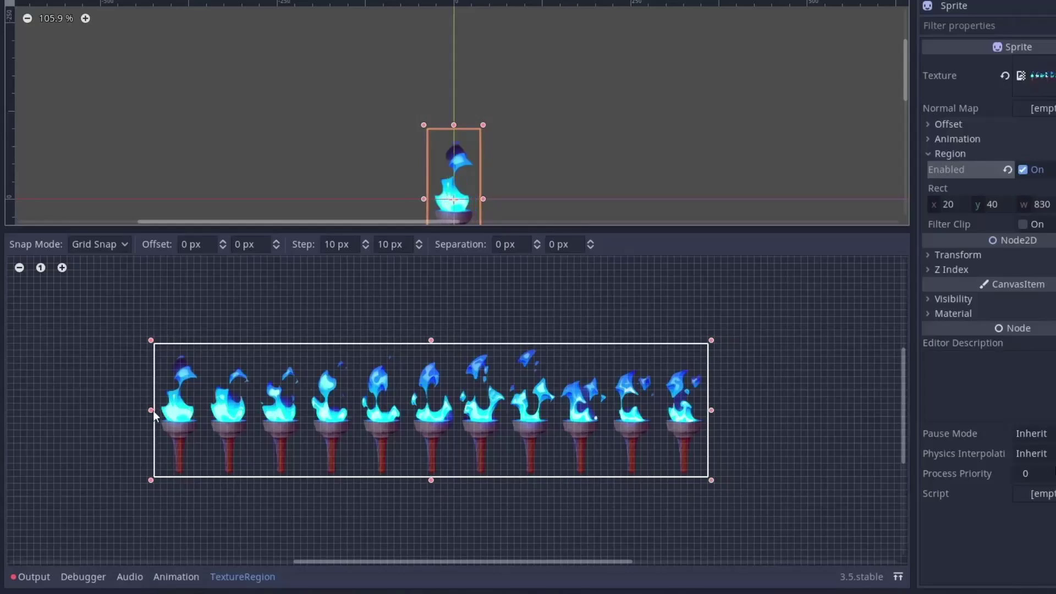
{"action": "middle_click_drag", "start_coordinate": [603, 152], "coordinate": [531, 43]}
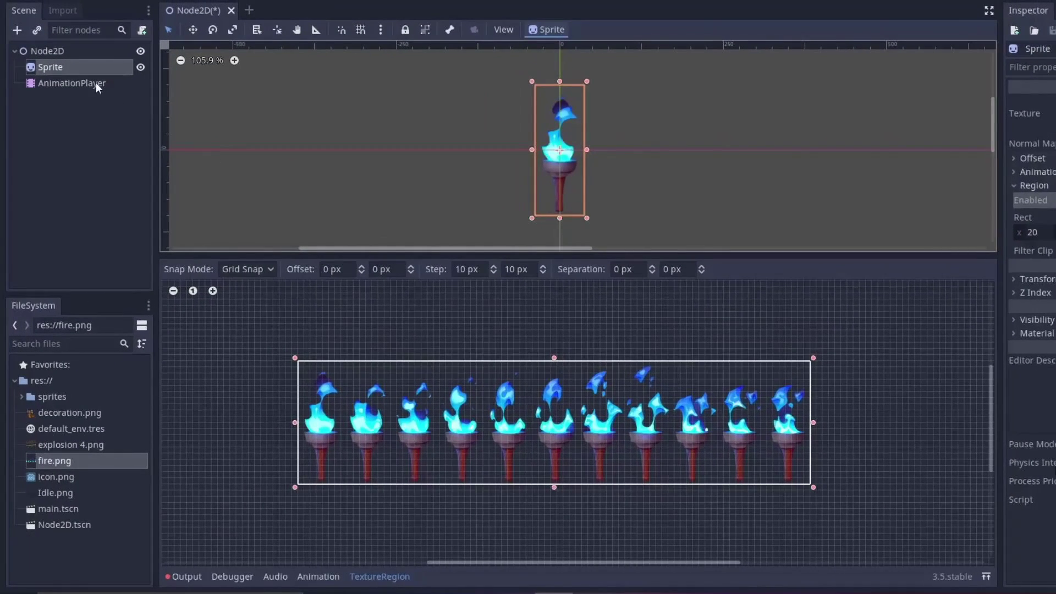
Create a new animation named New Anim on the AnimationPlayer
{"action": "left_click", "coordinate": [96, 84]}
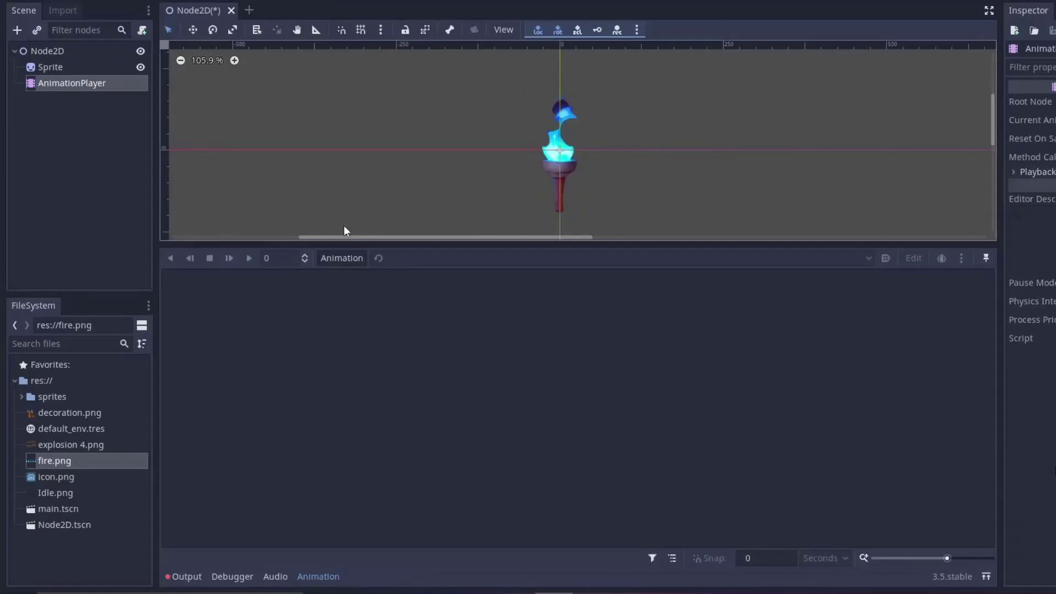
{"action": "left_click", "coordinate": [335, 258]}
{"action": "left_click", "coordinate": [342, 283]}
{"action": "key", "text": "Return"}
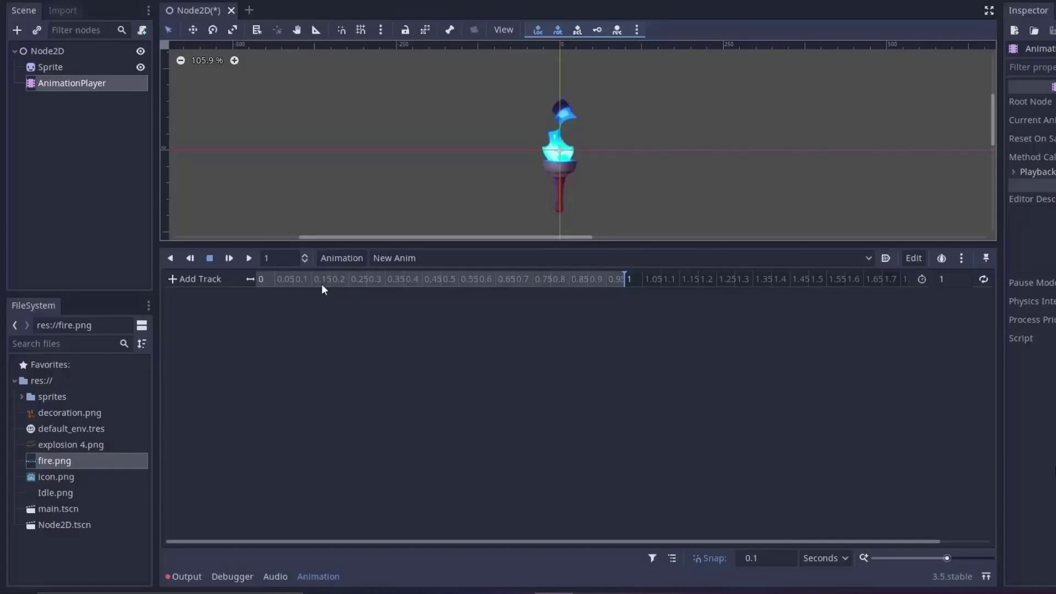
Select the Sprite, enlarge the viewport, and create a frame track keyed at 0
{"action": "left_click", "coordinate": [101, 70]}
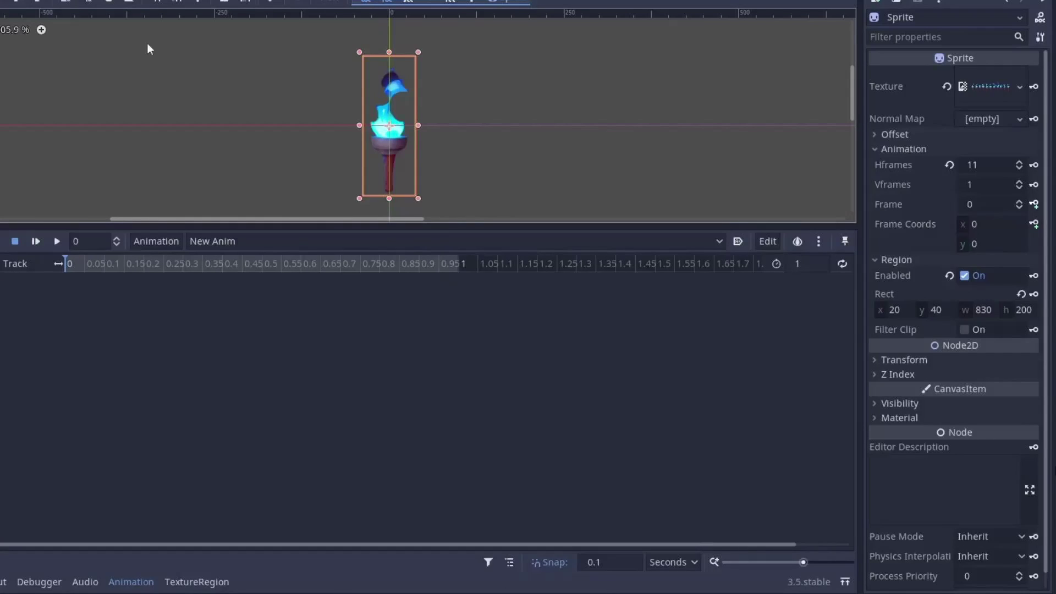
{"action": "left_click_drag", "start_coordinate": [847, 225], "coordinate": [847, 338]}
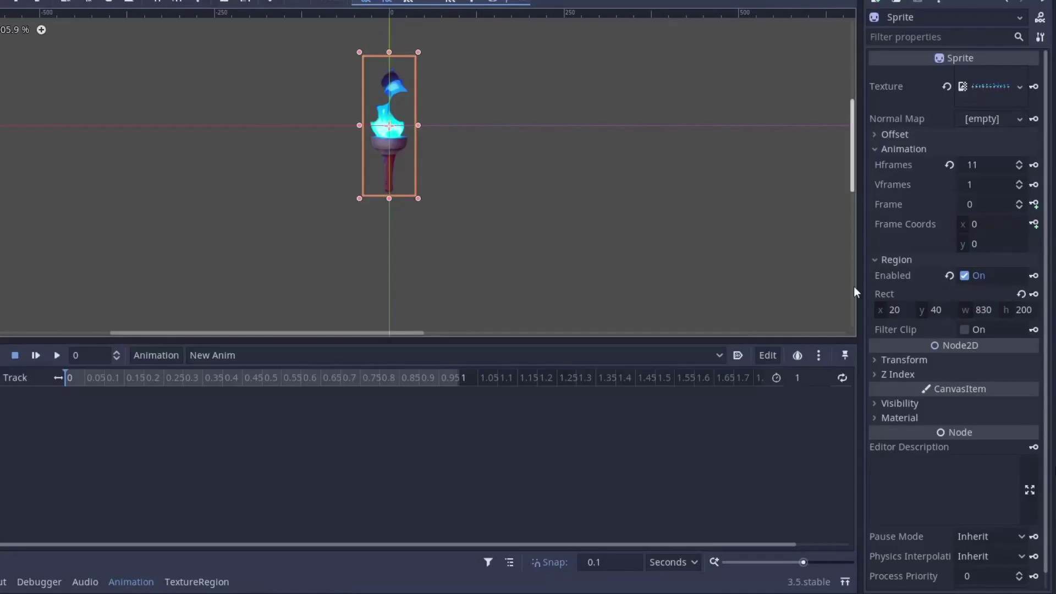
{"action": "left_click", "coordinate": [1034, 205]}
{"action": "key", "text": "Return"}
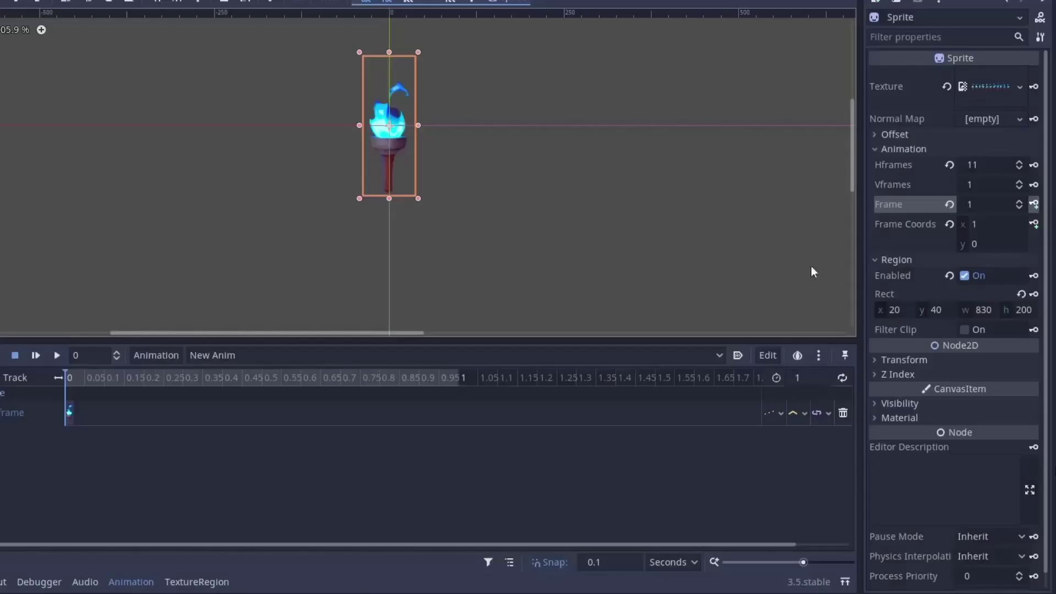
{"action": "left_click", "coordinate": [87, 378]}
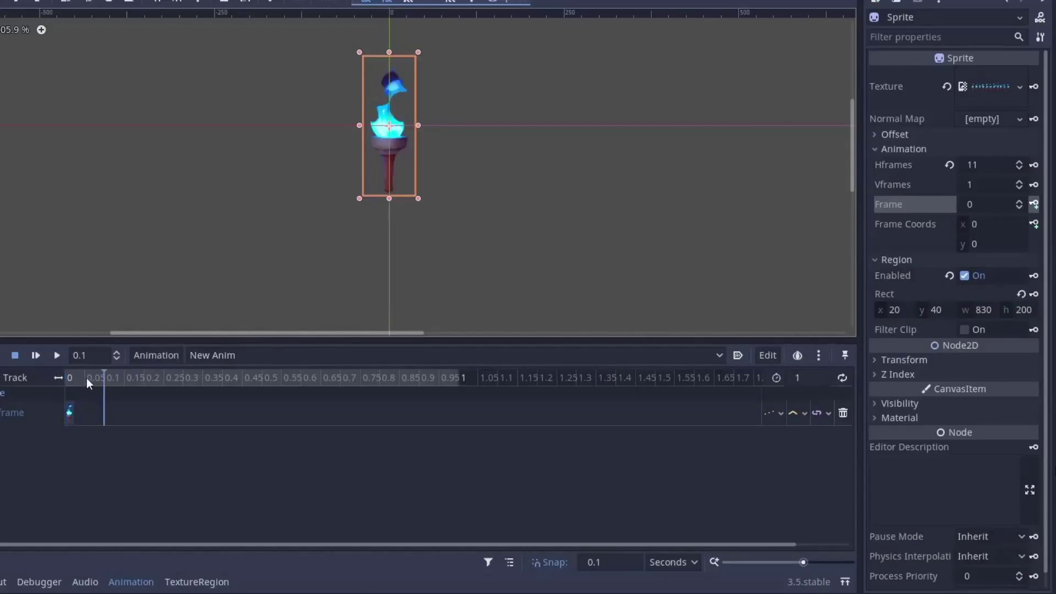
Key the following sprite frames up to frame 9, one every 0.1 s
{"action": "left_click", "coordinate": [1018, 201]}
{"action": "left_click", "coordinate": [1035, 204]}
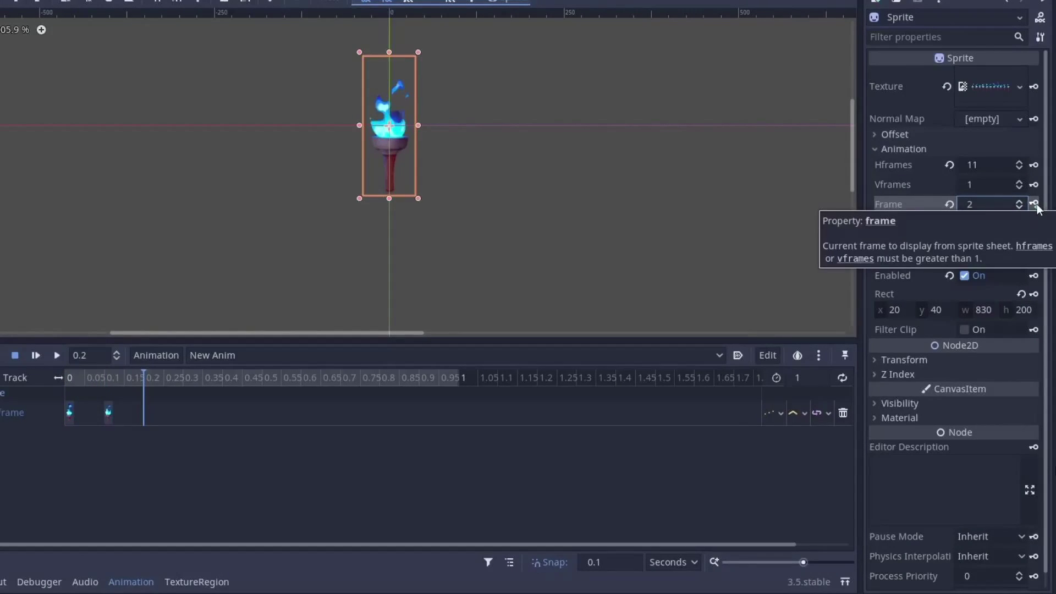
{"action": "left_click", "coordinate": [1036, 205]}
{"action": "left_click", "coordinate": [1035, 205]}
{"action": "left_click", "coordinate": [1035, 205]}
{"action": "left_click", "coordinate": [1035, 205]}
{"action": "left_click", "coordinate": [1035, 205]}
{"action": "left_click", "coordinate": [1036, 205]}
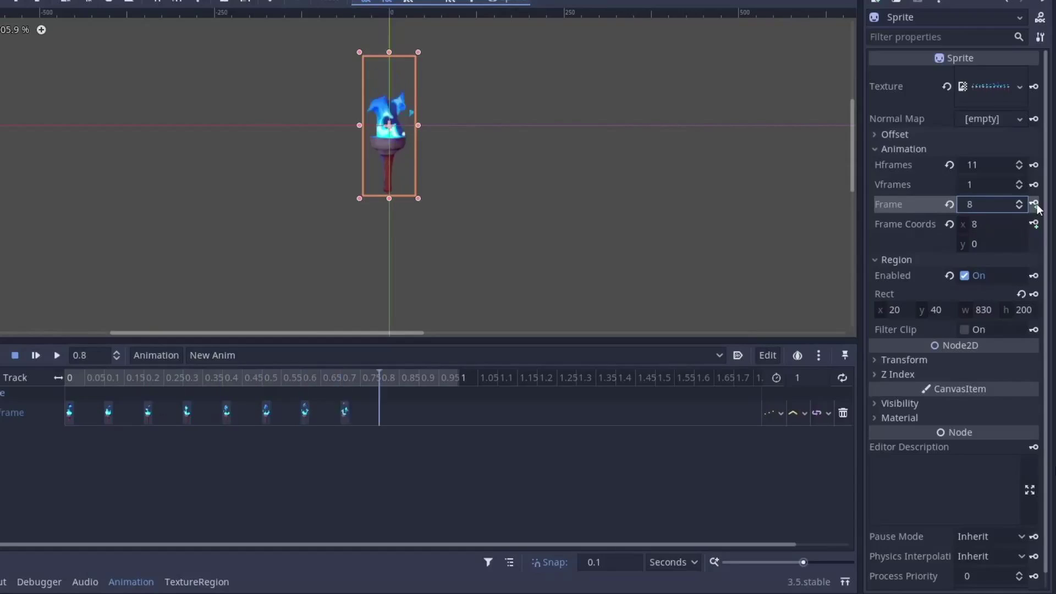
{"action": "left_click", "coordinate": [1035, 205]}
{"action": "left_click", "coordinate": [1036, 204]}
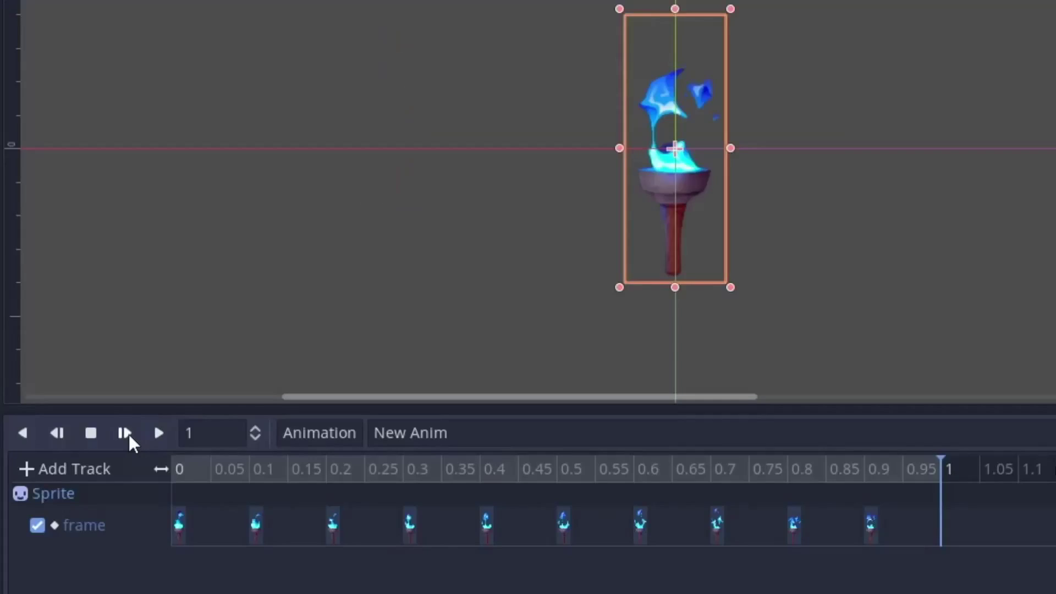
Play the animation and compare the torch frames at 0 and 0.1 s
{"action": "left_click", "coordinate": [36, 355]}
{"action": "left_click", "coordinate": [126, 433]}
{"action": "left_click_drag", "start_coordinate": [220, 466], "coordinate": [199, 464]}
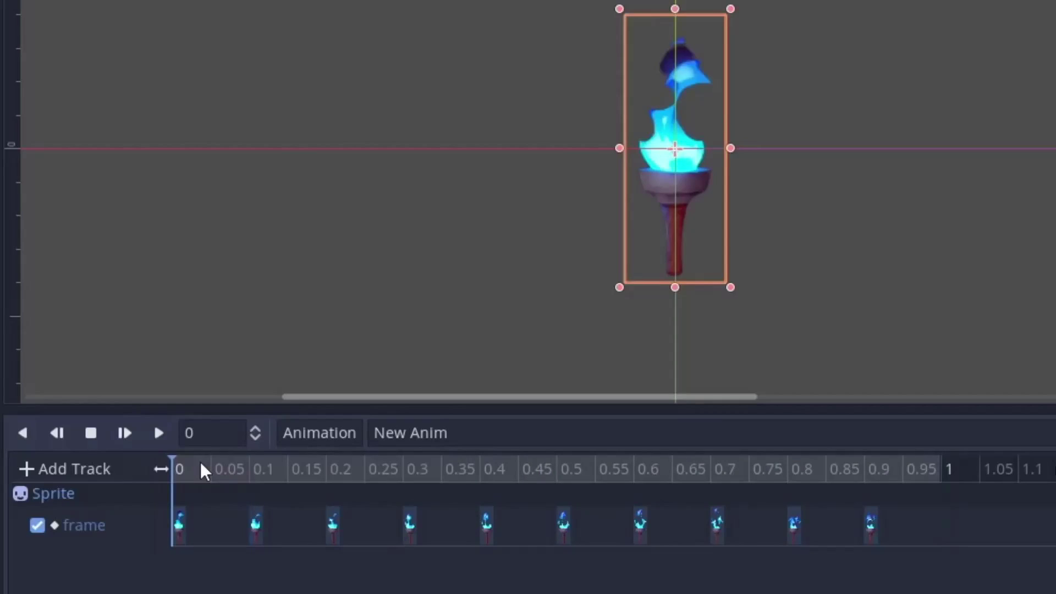
{"action": "left_click", "coordinate": [234, 466]}
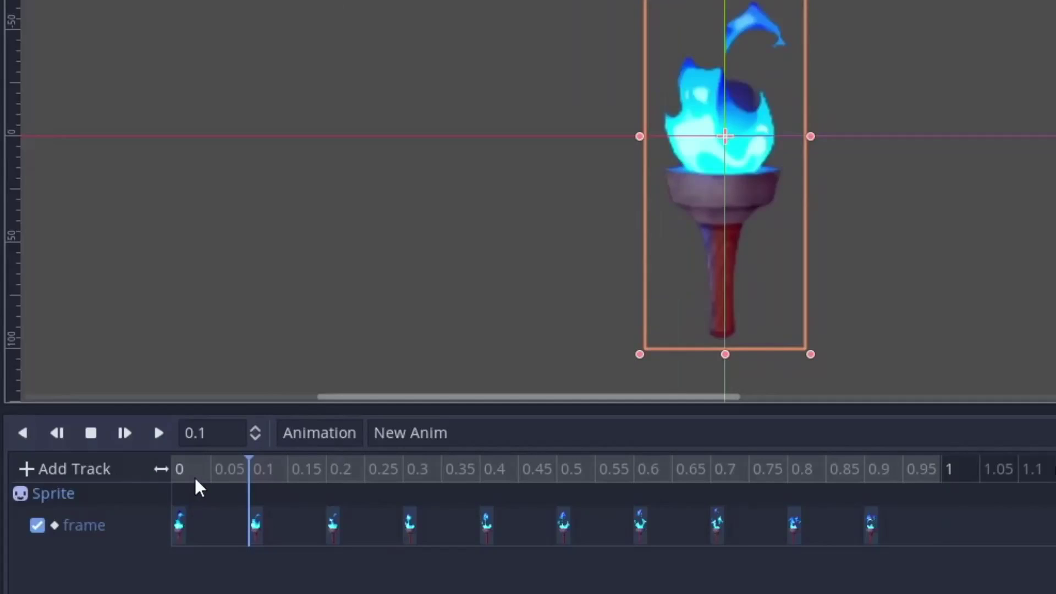
{"action": "left_click", "coordinate": [187, 476]}
{"action": "left_click", "coordinate": [223, 474]}
{"action": "left_click", "coordinate": [186, 474]}
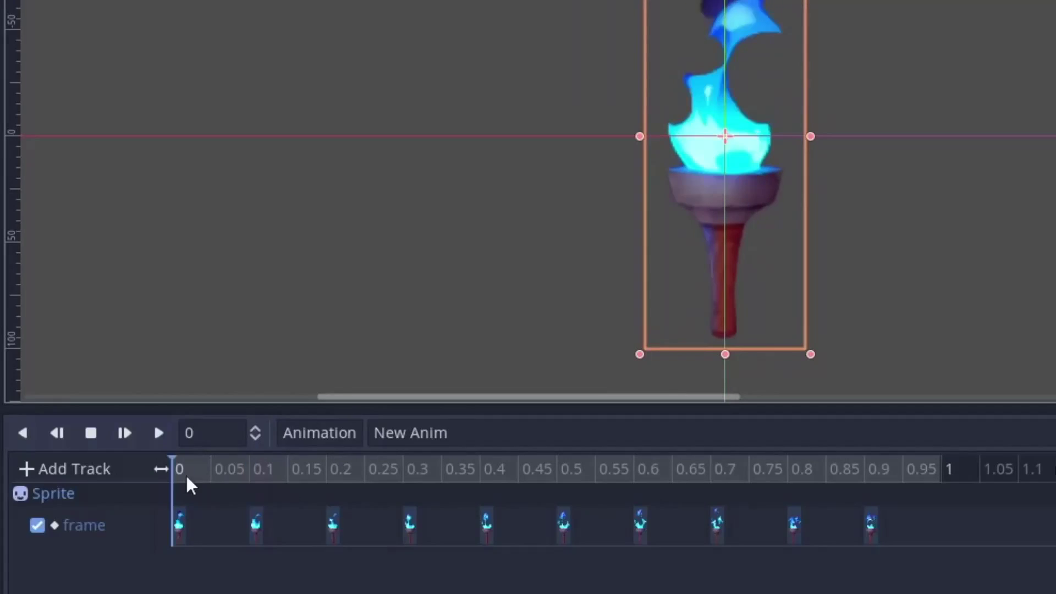
{"action": "left_click", "coordinate": [213, 474]}
{"action": "left_click", "coordinate": [198, 477]}
{"action": "left_click", "coordinate": [203, 477]}
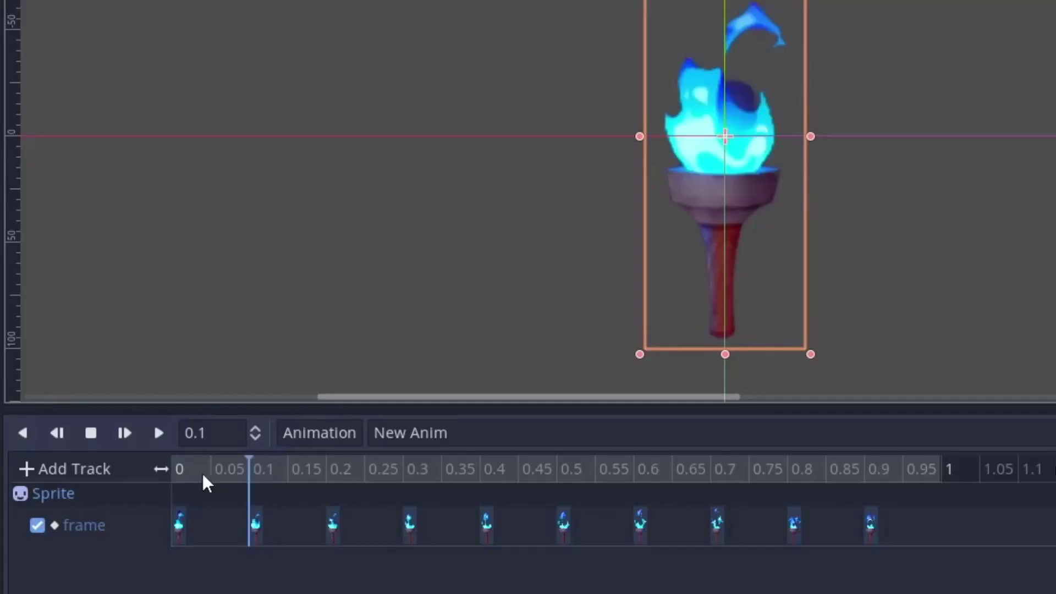
{"action": "left_click", "coordinate": [211, 477]}
{"action": "left_click", "coordinate": [254, 477]}
{"action": "left_click", "coordinate": [172, 462]}
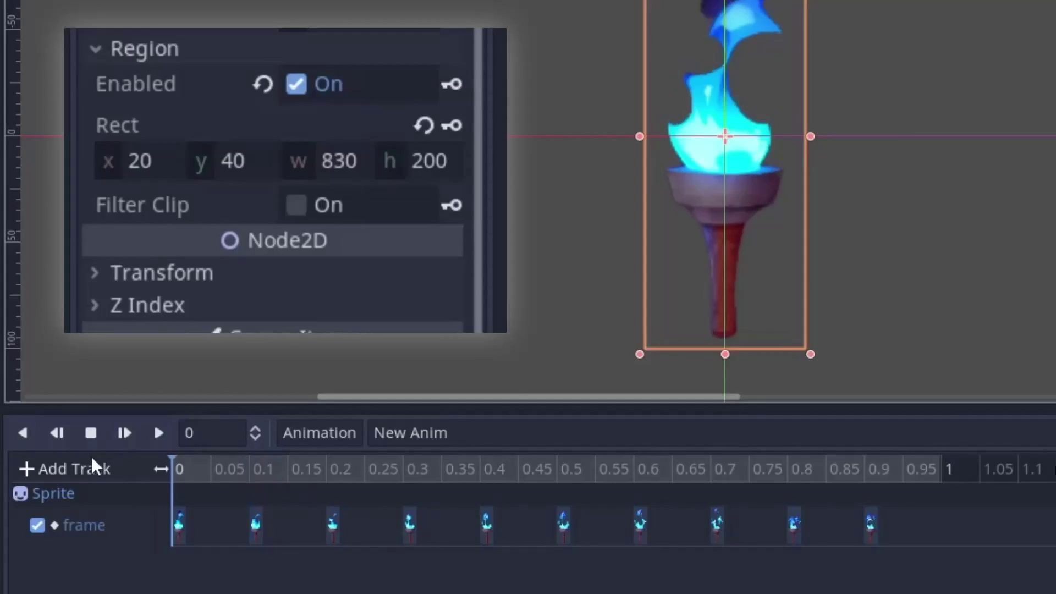
Add a region_rect track keyed at 0, then key region x 19 at 0.1 s
{"action": "left_click", "coordinate": [451, 124]}
{"action": "key", "text": "Return"}
{"action": "left_click", "coordinate": [238, 474]}
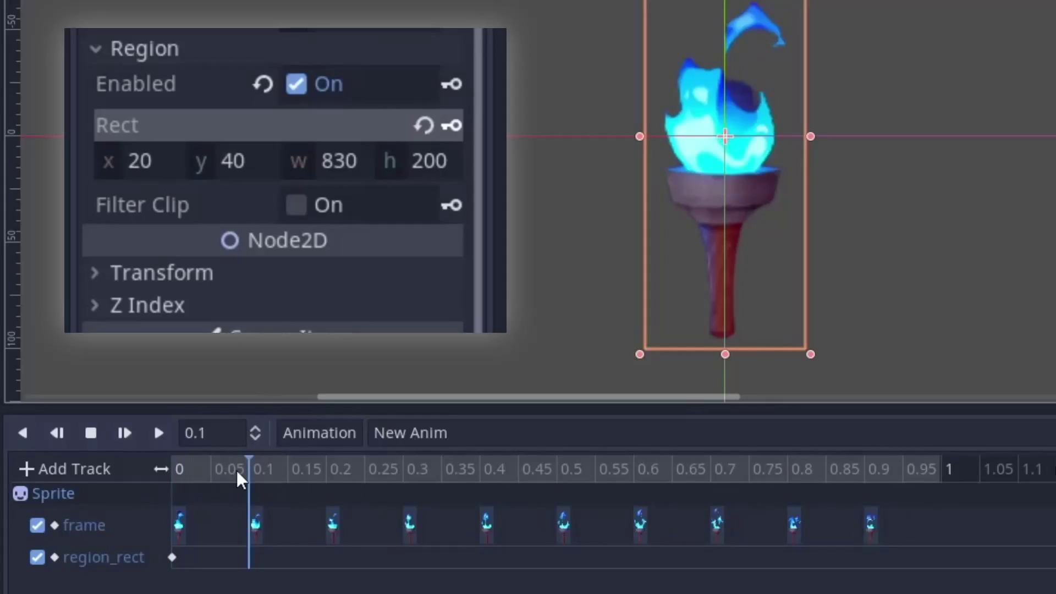
{"action": "left_click", "coordinate": [166, 149]}
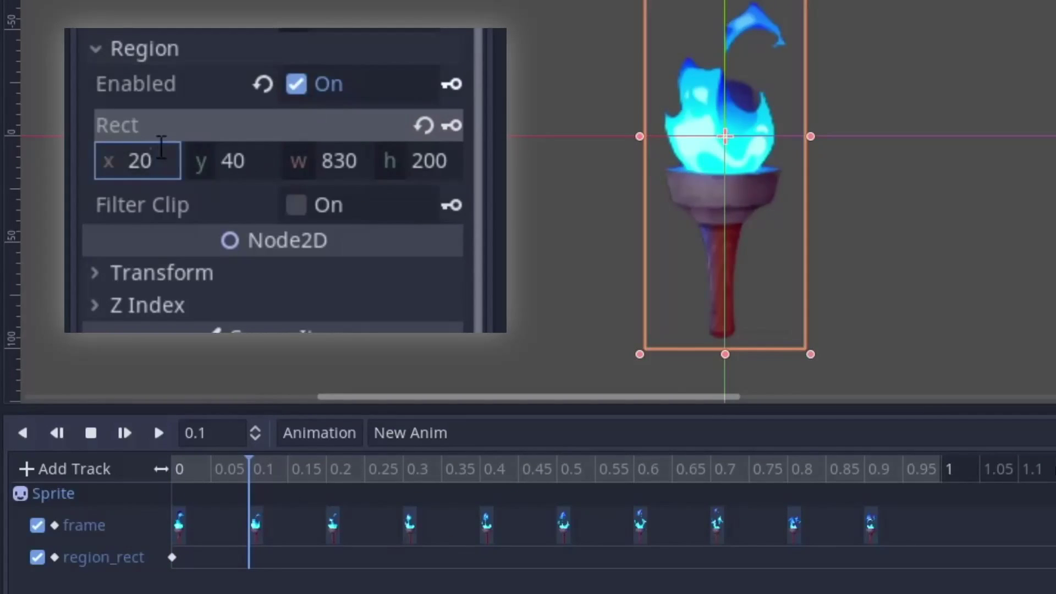
{"action": "type", "text": "19"}
{"action": "key", "text": "Return"}
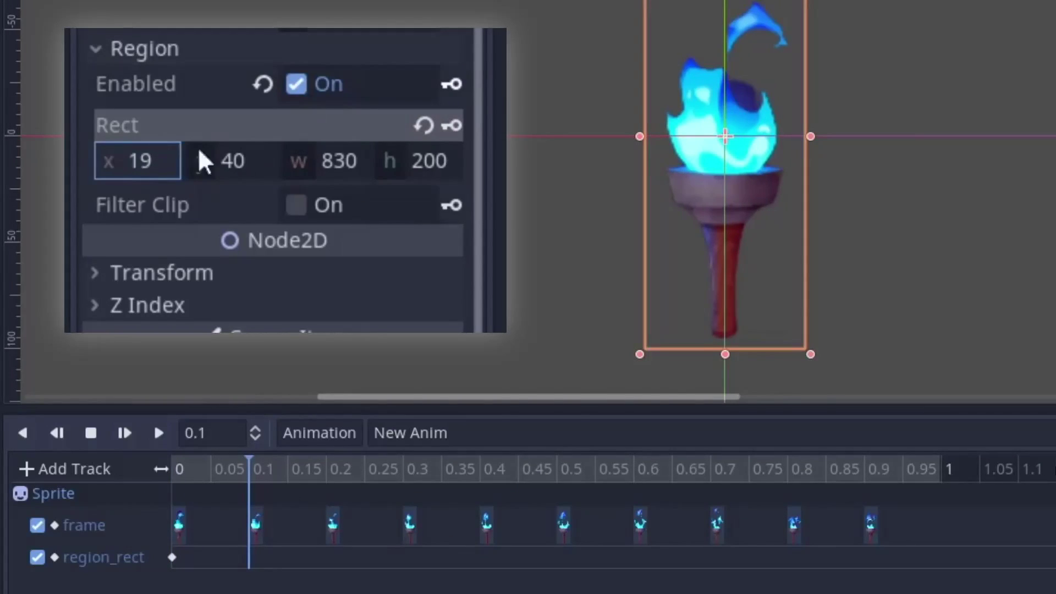
{"action": "left_click", "coordinate": [451, 126]}
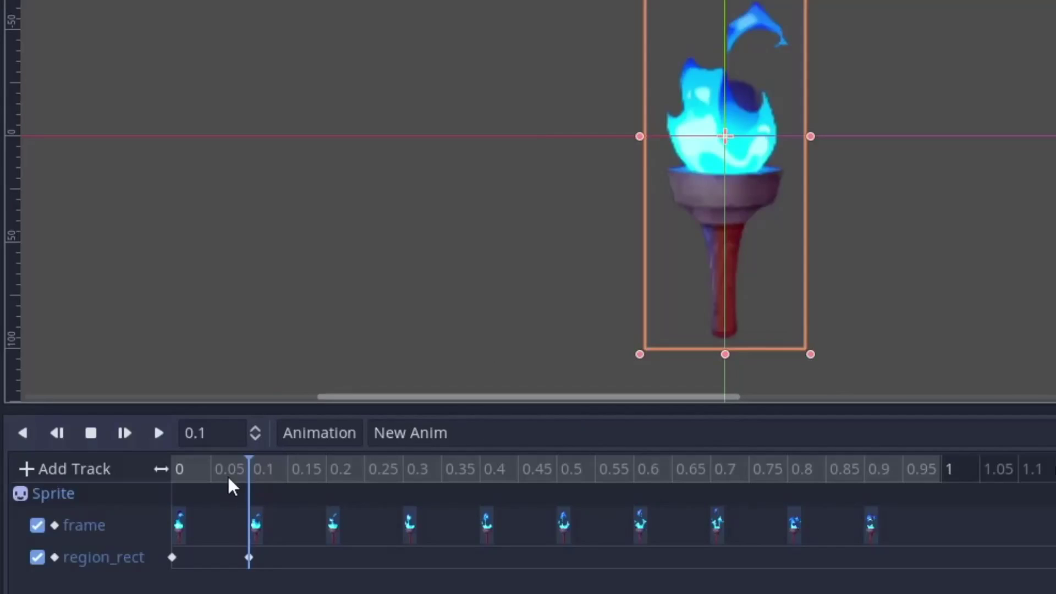
Set region x to 21 and key the region rectangle at 0.2 s
{"action": "left_click_drag", "start_coordinate": [215, 471], "coordinate": [296, 460]}
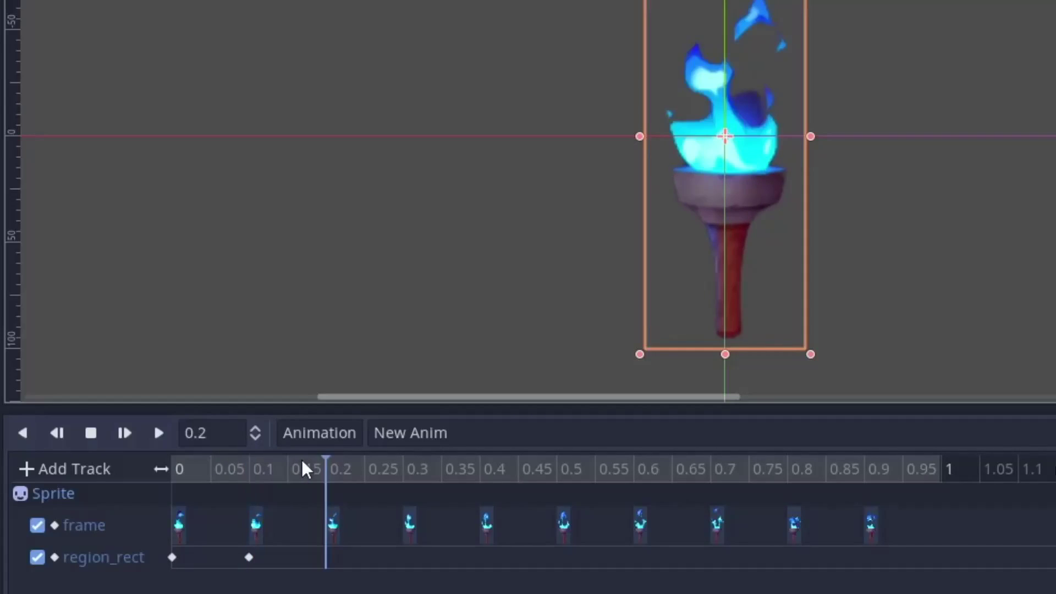
{"action": "left_click", "coordinate": [213, 209]}
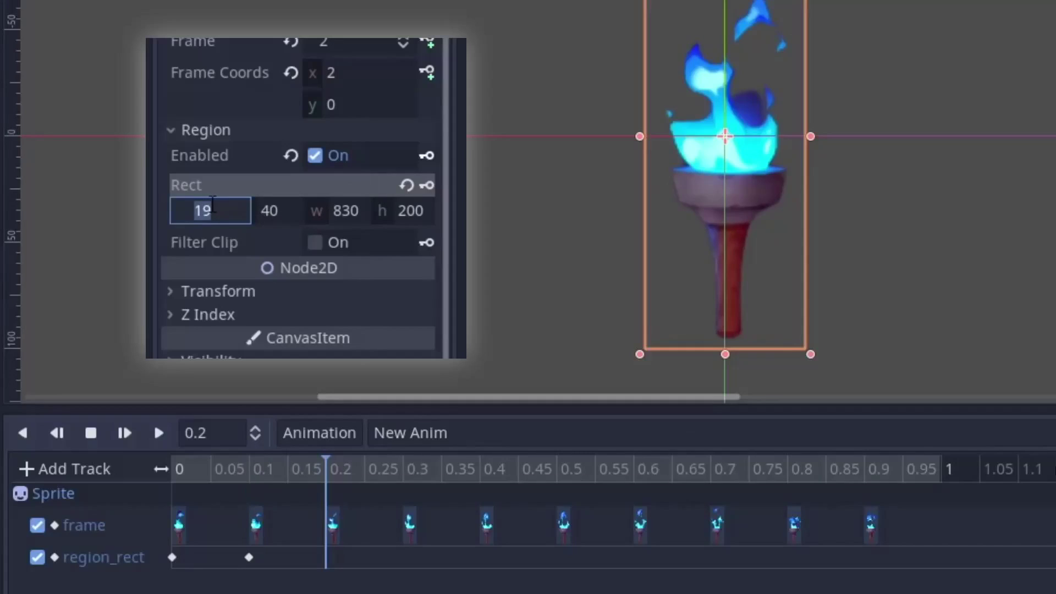
{"action": "type", "text": "21"}
{"action": "key", "text": "Return"}
{"action": "left_click", "coordinate": [427, 186]}
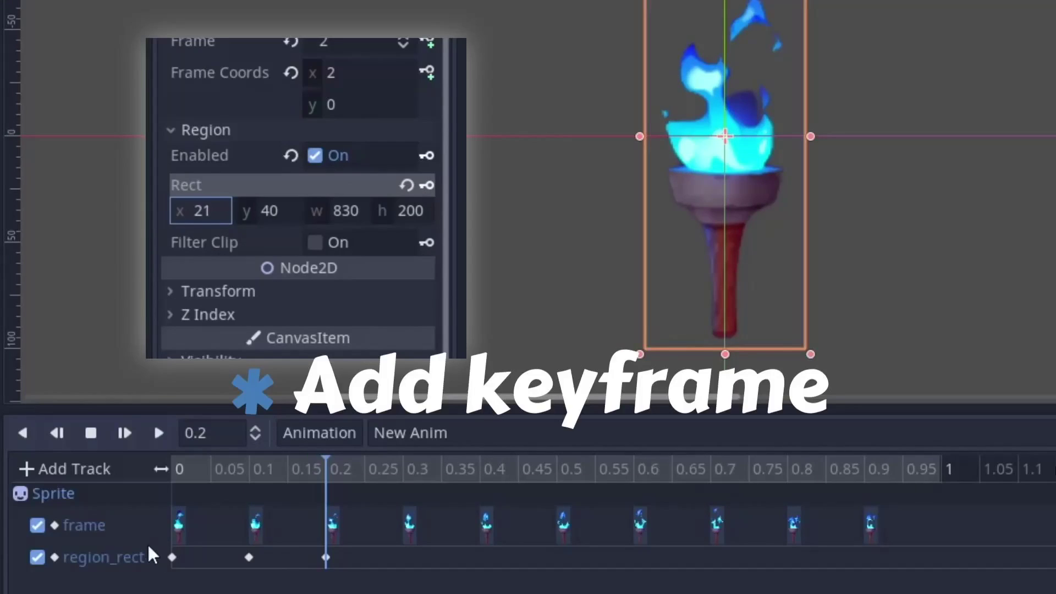
Check the flame position at 0, 0.1 and 0.2 s on the timeline
{"action": "left_click", "coordinate": [180, 465]}
{"action": "left_click", "coordinate": [301, 467]}
{"action": "left_click", "coordinate": [203, 468]}
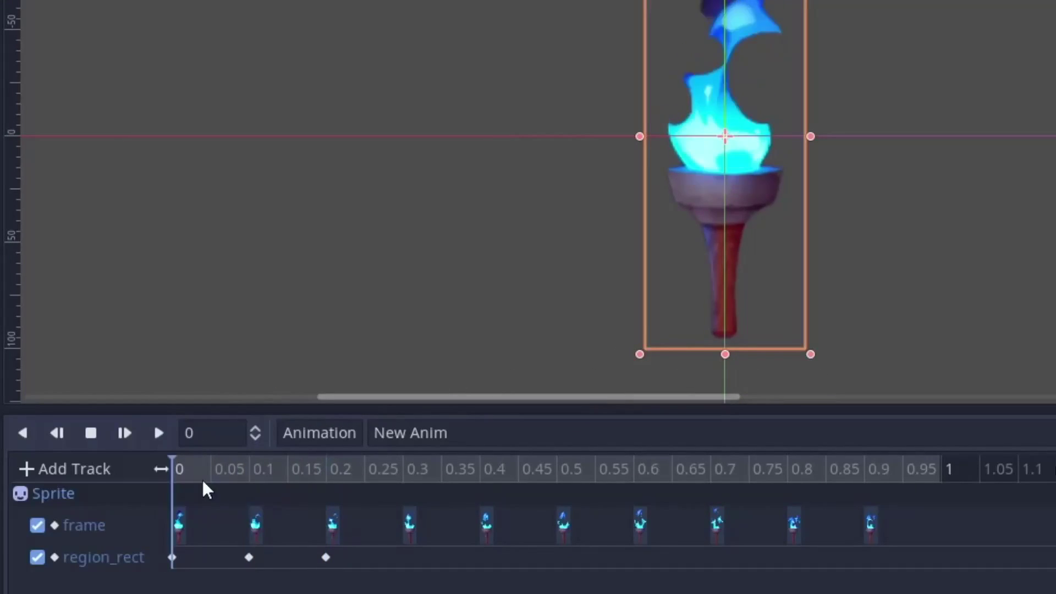
{"action": "left_click", "coordinate": [260, 478]}
{"action": "left_click", "coordinate": [199, 477]}
{"action": "left_click", "coordinate": [308, 479]}
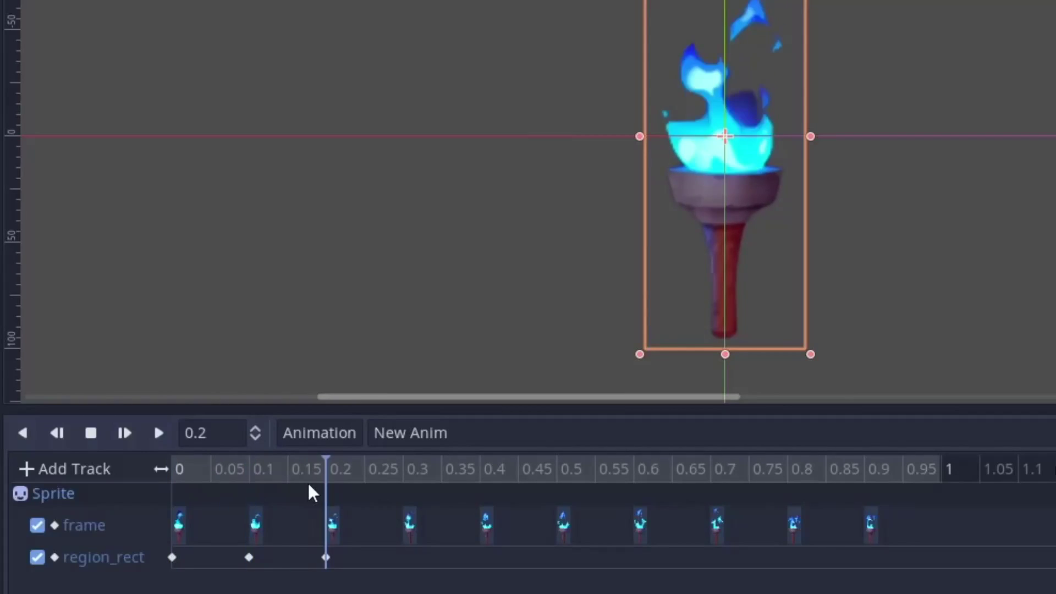
{"action": "left_click", "coordinate": [254, 477]}
{"action": "left_click", "coordinate": [181, 468]}
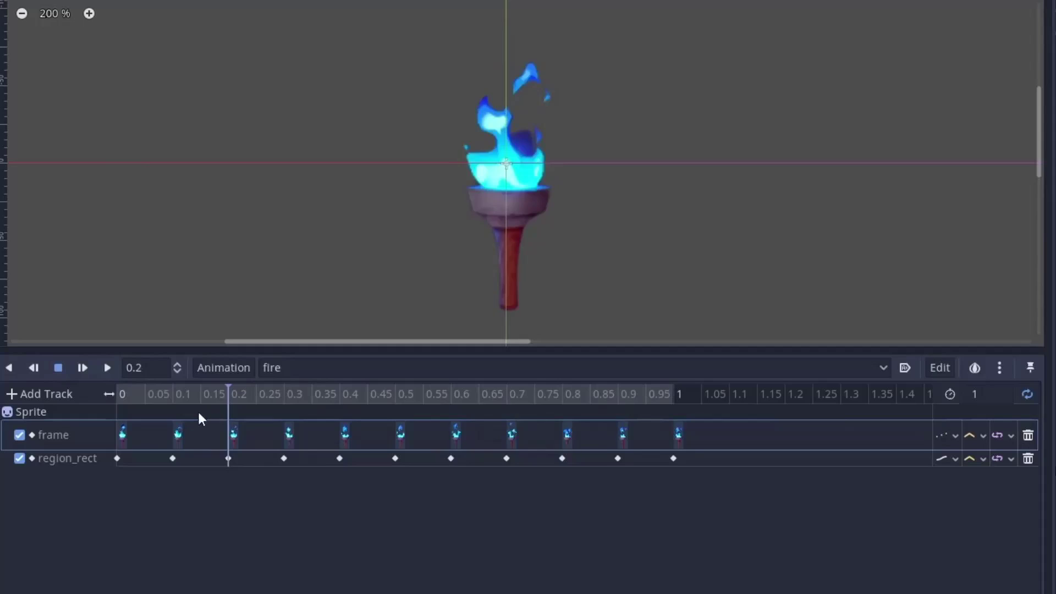
Set the region_rect track's interpolation to Discrete and play the fire animation
{"action": "left_click", "coordinate": [139, 427]}
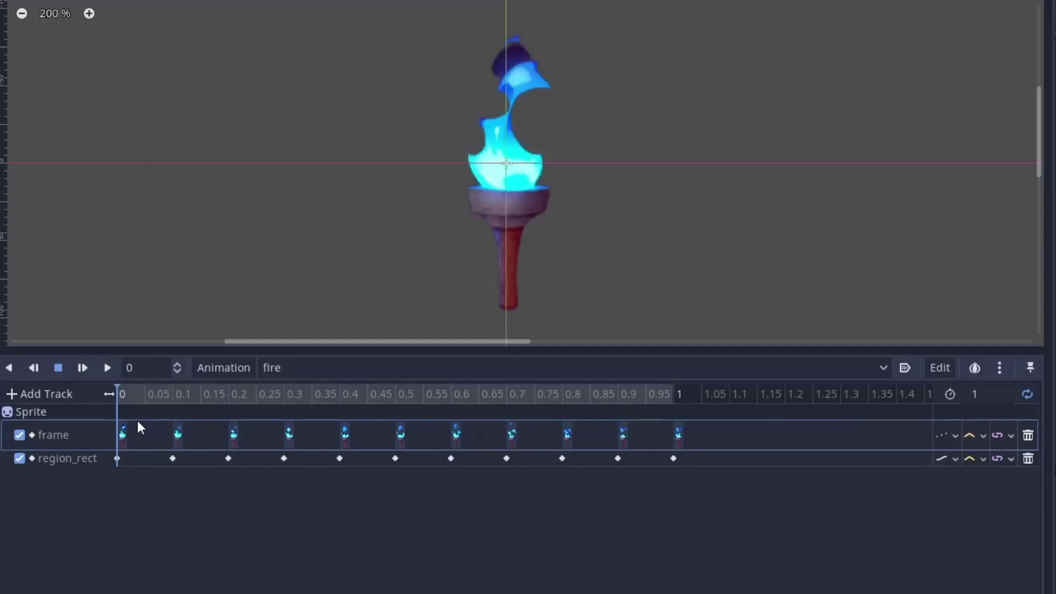
{"action": "left_click", "coordinate": [946, 461]}
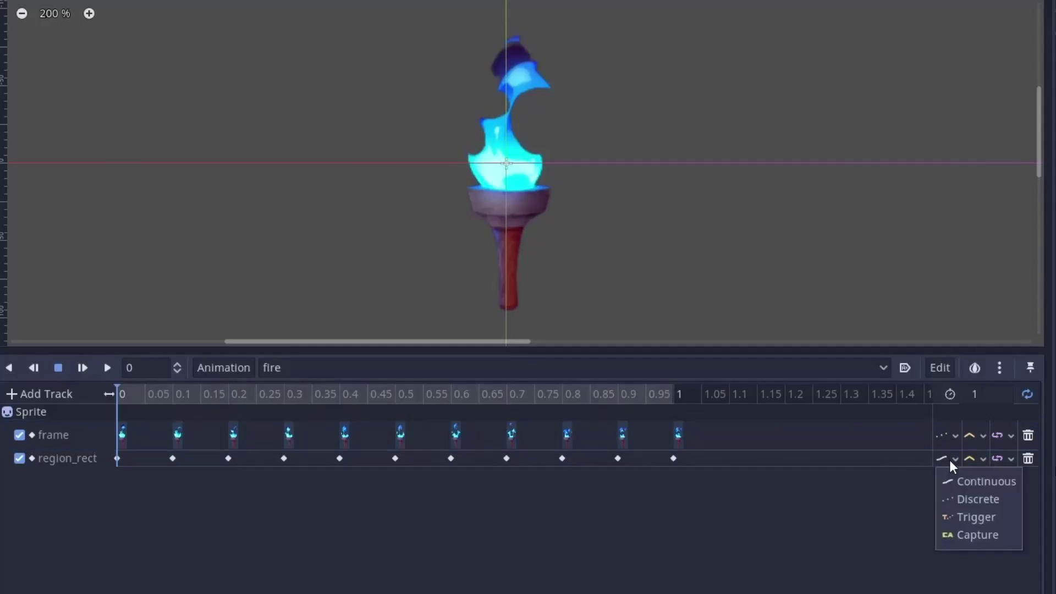
{"action": "left_click", "coordinate": [972, 499]}
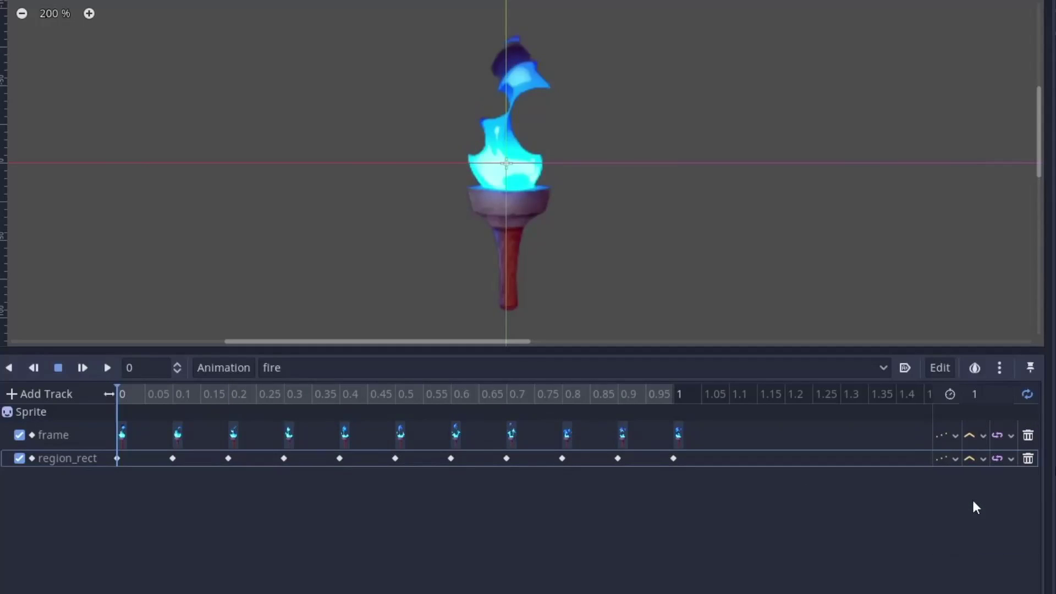
{"action": "left_click", "coordinate": [70, 367]}
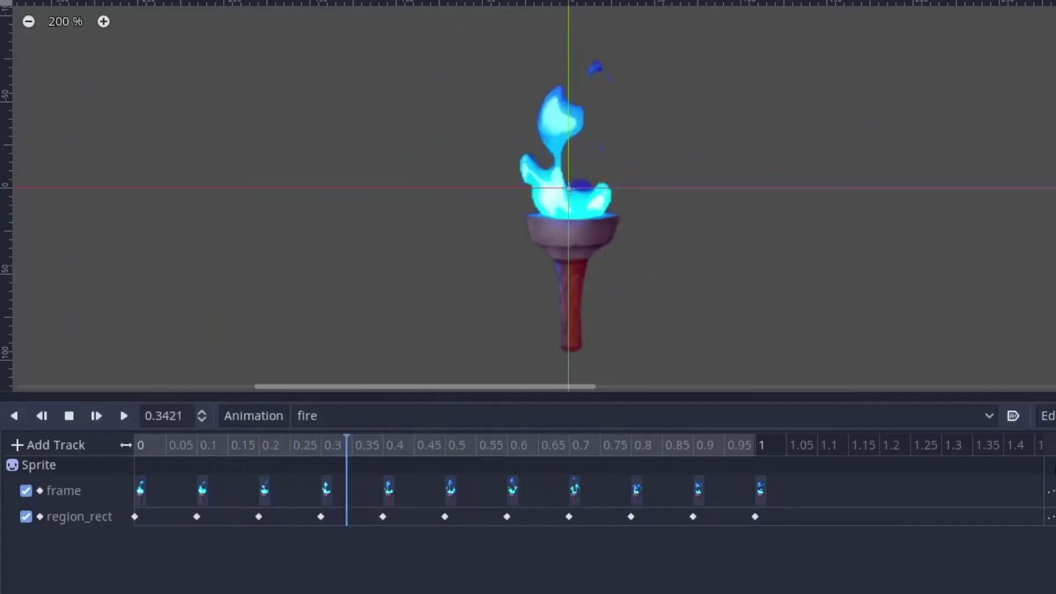